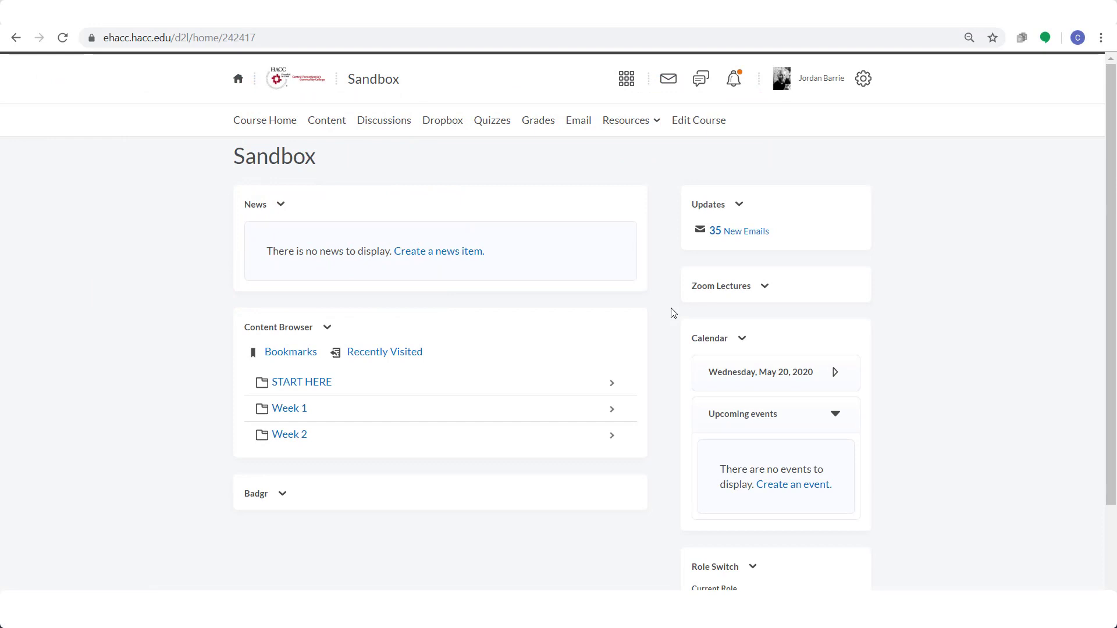
Step: Open the course's Grades area to review the Grades Setup Wizard settings
{"action": "left_click", "coordinate": [547, 126]}
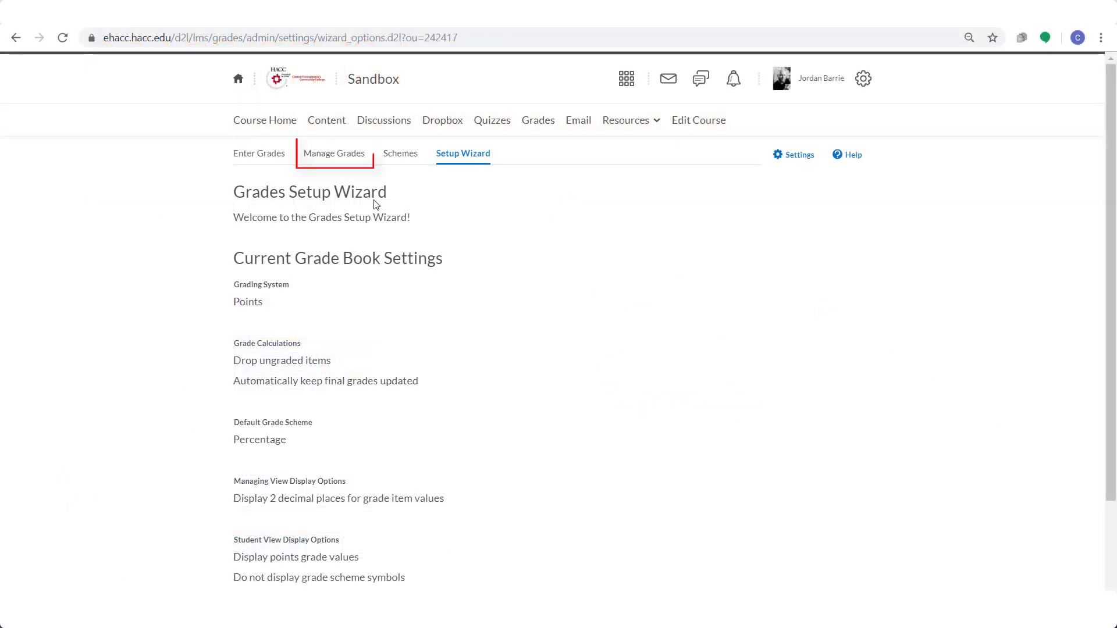
Step: Start a new Numeric grade item from Manage Grades using New > Item
{"action": "left_click", "coordinate": [359, 159]}
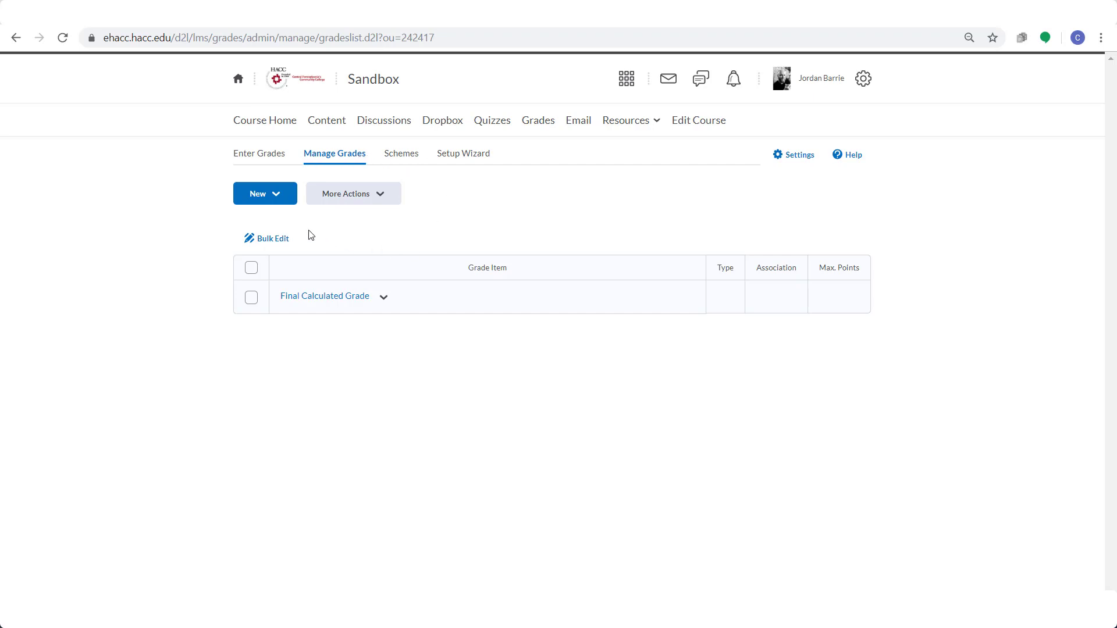
{"action": "left_click", "coordinate": [294, 205]}
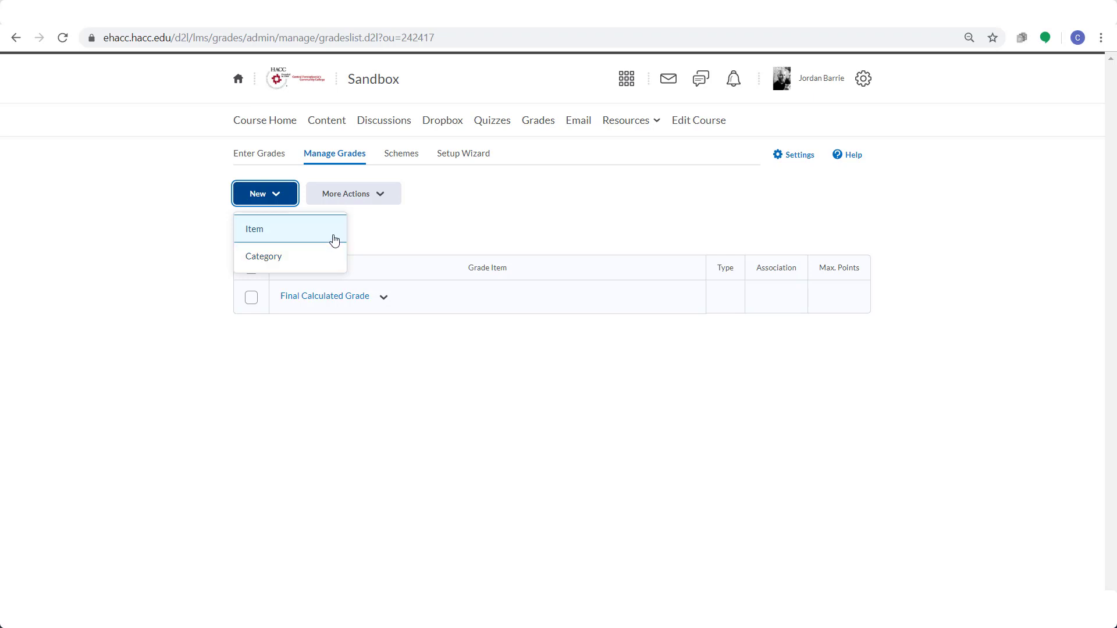
{"action": "left_click", "coordinate": [333, 241]}
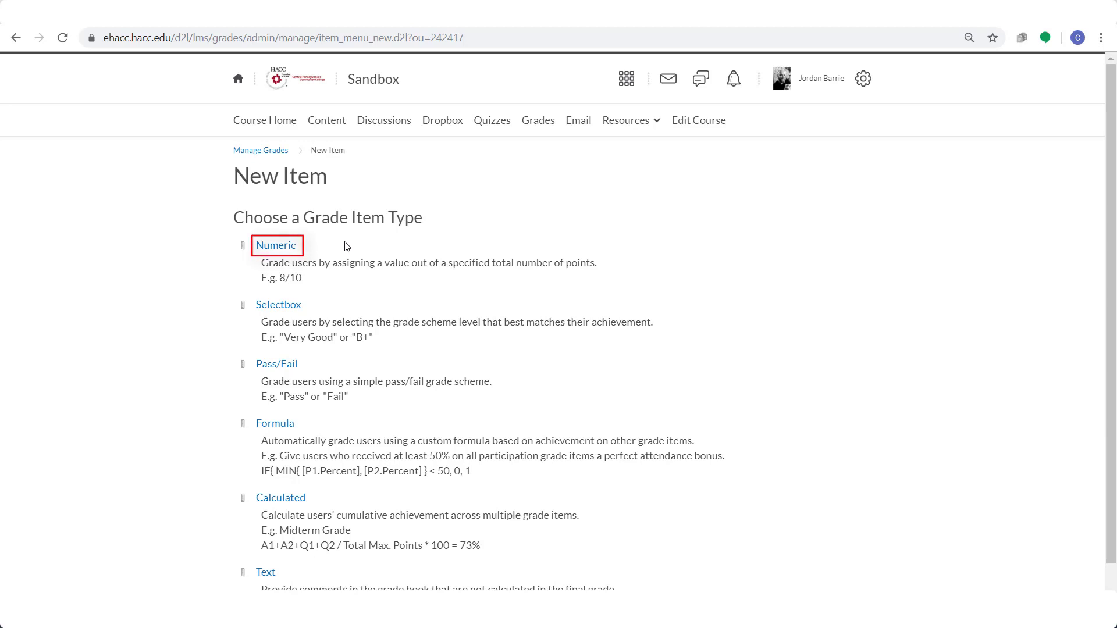
{"action": "left_click", "coordinate": [294, 249]}
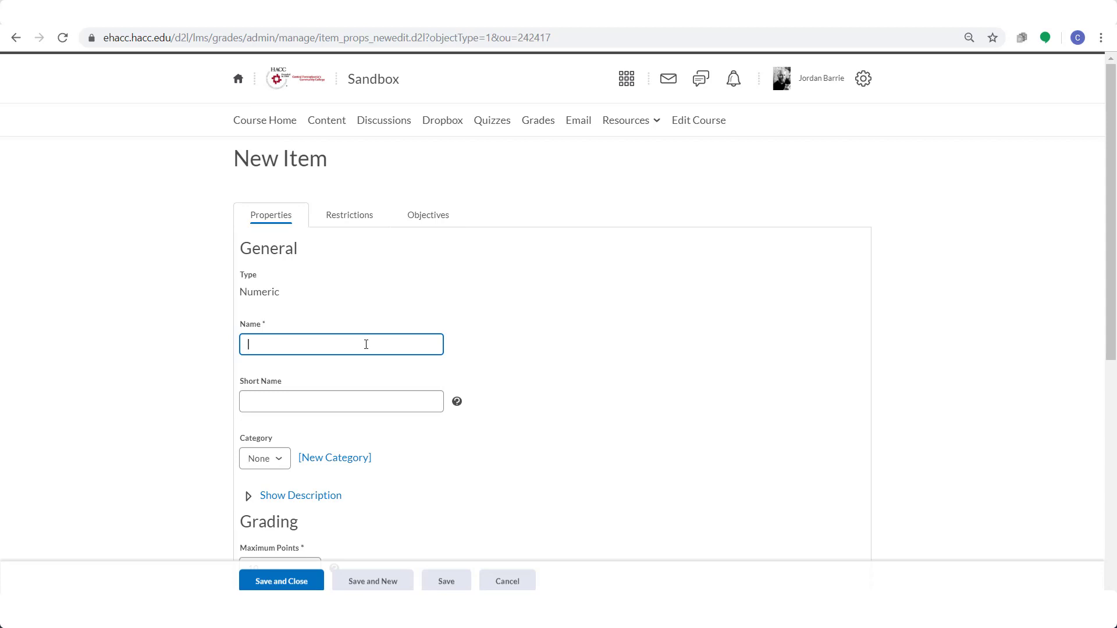
Step: Name the grade item 'Essay#1 - Literary Traditions' with short name 'Essay1-LitTrad'
{"action": "type", "text": "Essay#1 - Literary Traditions"}
{"action": "key", "text": "Tab"}
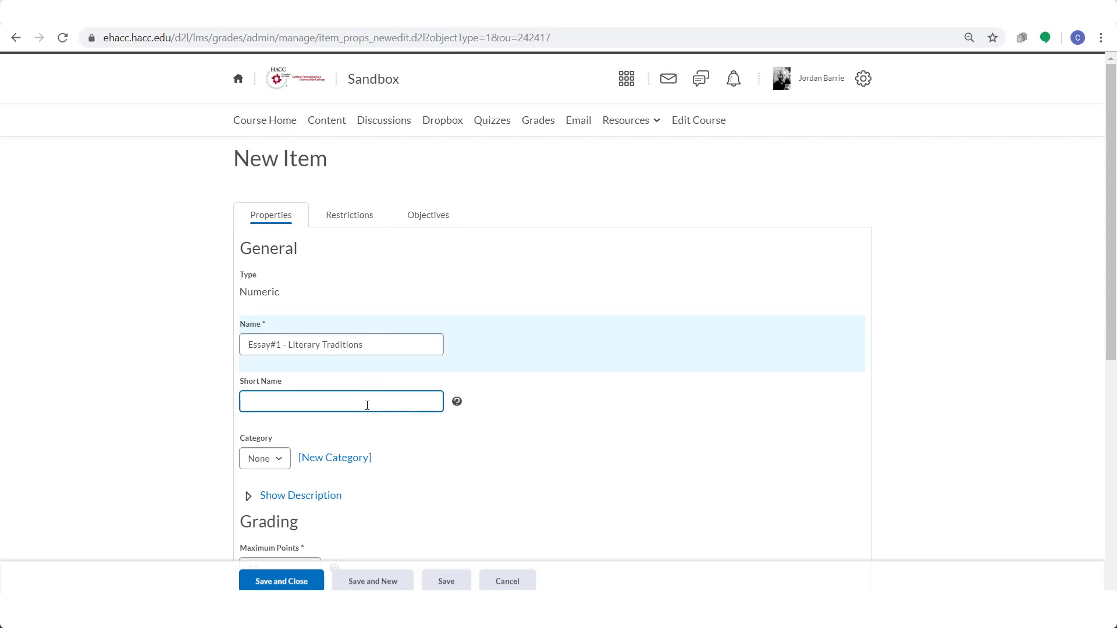
{"action": "type", "text": "Essay1-LitTrad"}
Step: Change Maximum Points from 10 to 50 and save the grade item
{"action": "scroll", "coordinate": [210, 465], "scroll_direction": "down", "scroll_amount": 2}
{"action": "scroll", "coordinate": [207, 464], "scroll_direction": "down", "scroll_amount": 1}
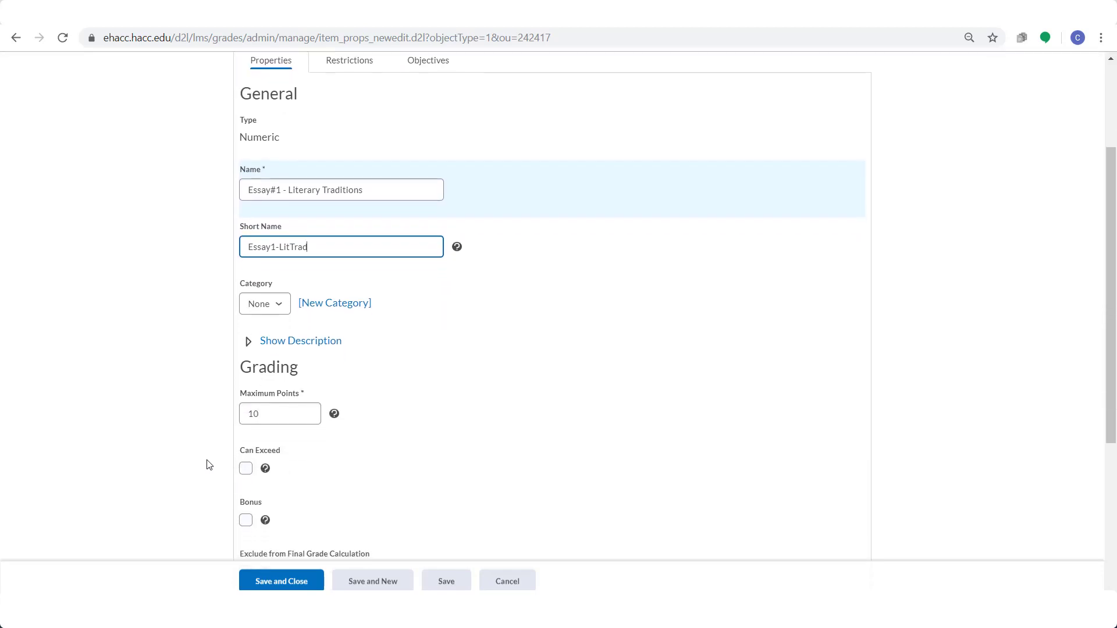
{"action": "left_click", "coordinate": [289, 401]}
{"action": "double_click", "coordinate": [289, 401]}
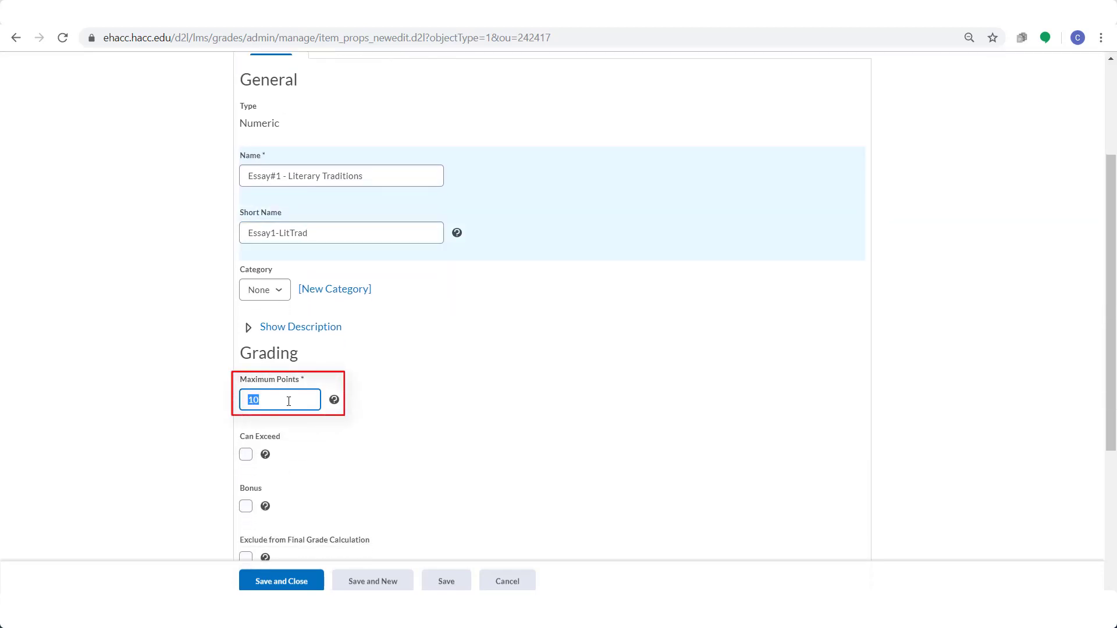
{"action": "type", "text": "50"}
{"action": "left_click", "coordinate": [200, 419]}
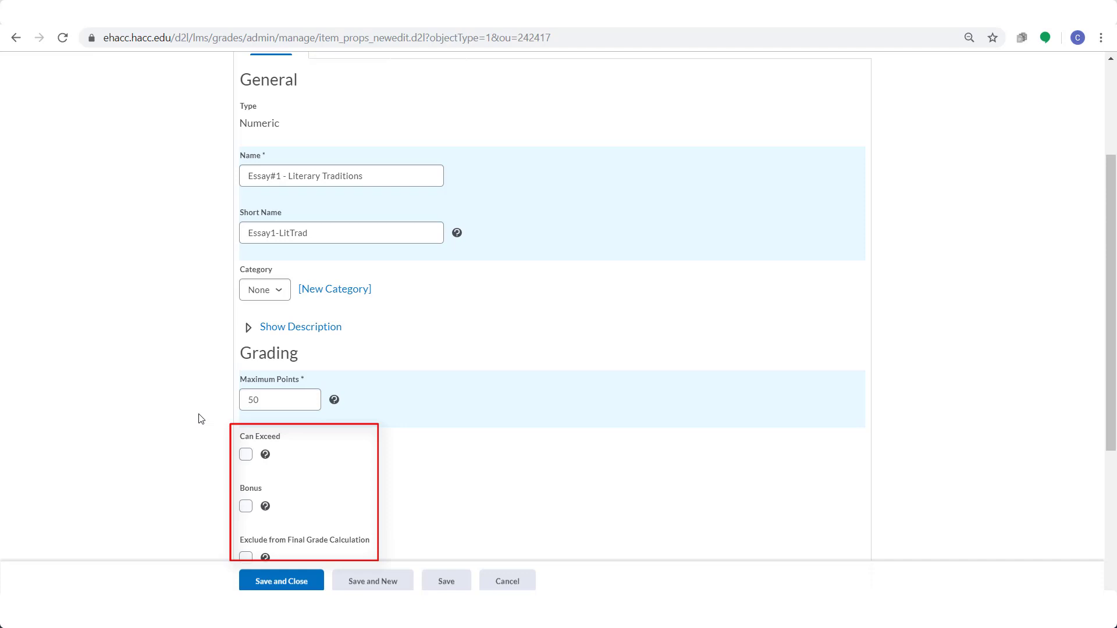
{"action": "scroll", "coordinate": [201, 419], "scroll_direction": "down", "scroll_amount": 1}
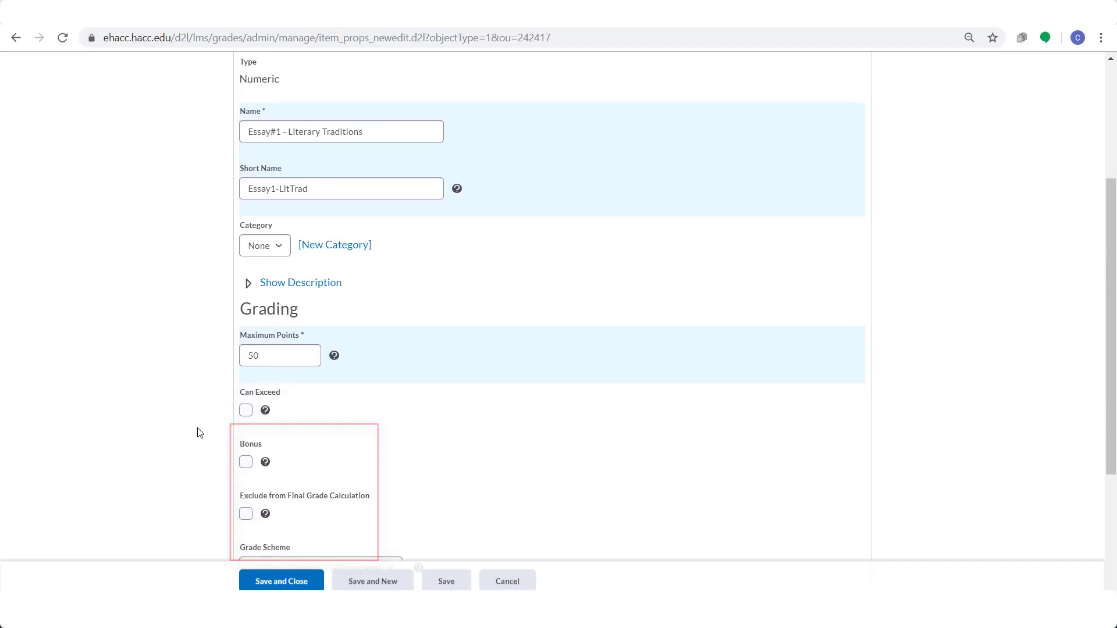
{"action": "left_click", "coordinate": [294, 582]}
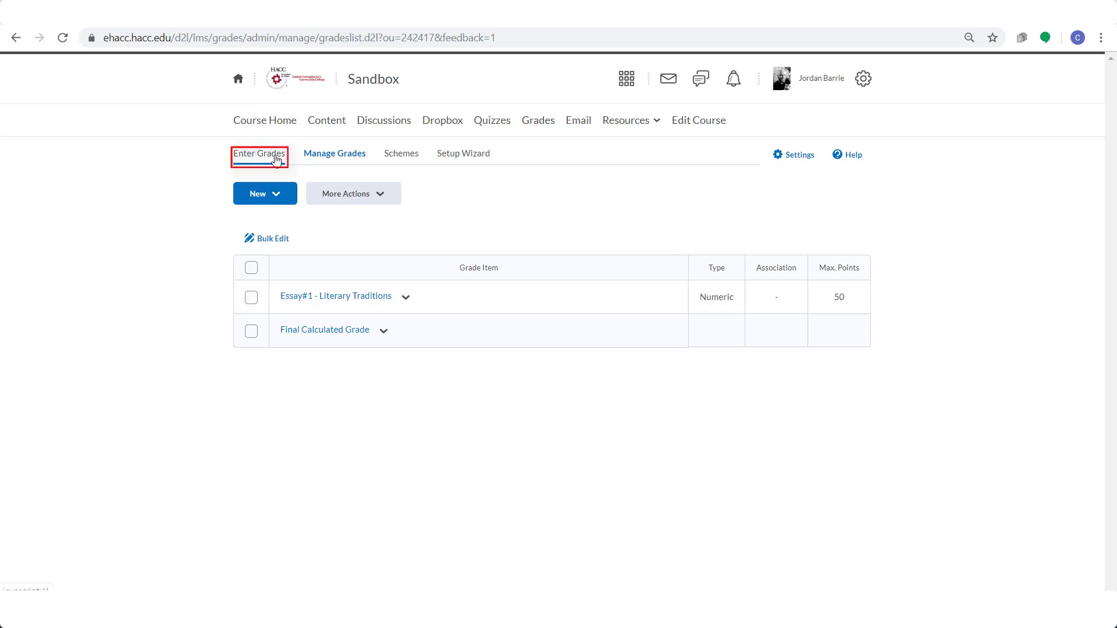
Step: Go to Enter Grades and open the Essay1-LitTrad column's options menu
{"action": "left_click", "coordinate": [277, 160]}
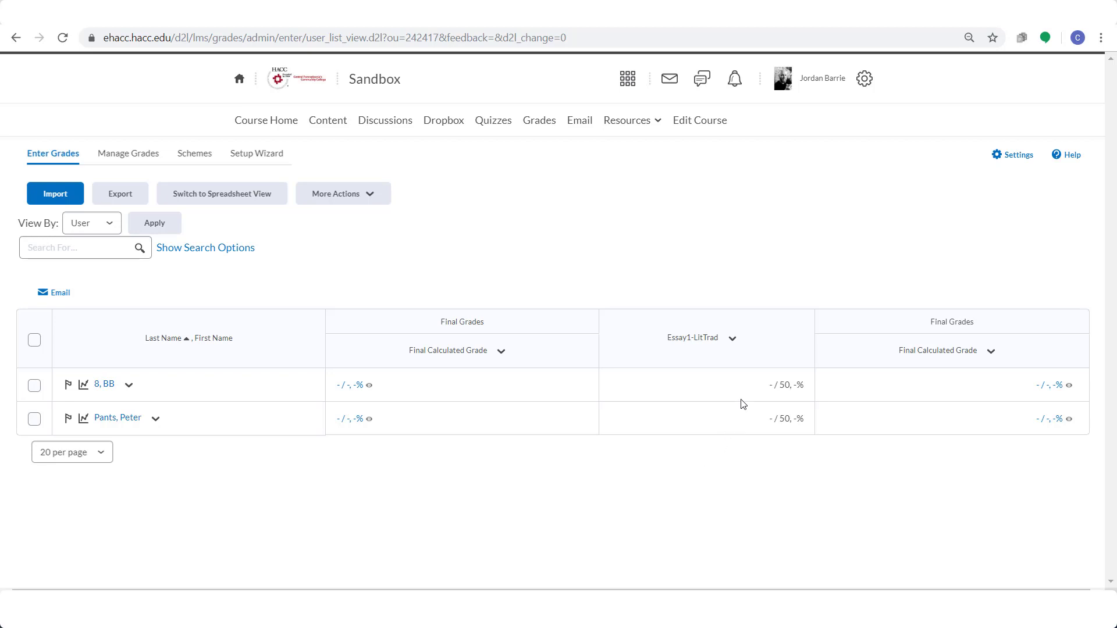
{"action": "left_click", "coordinate": [734, 343]}
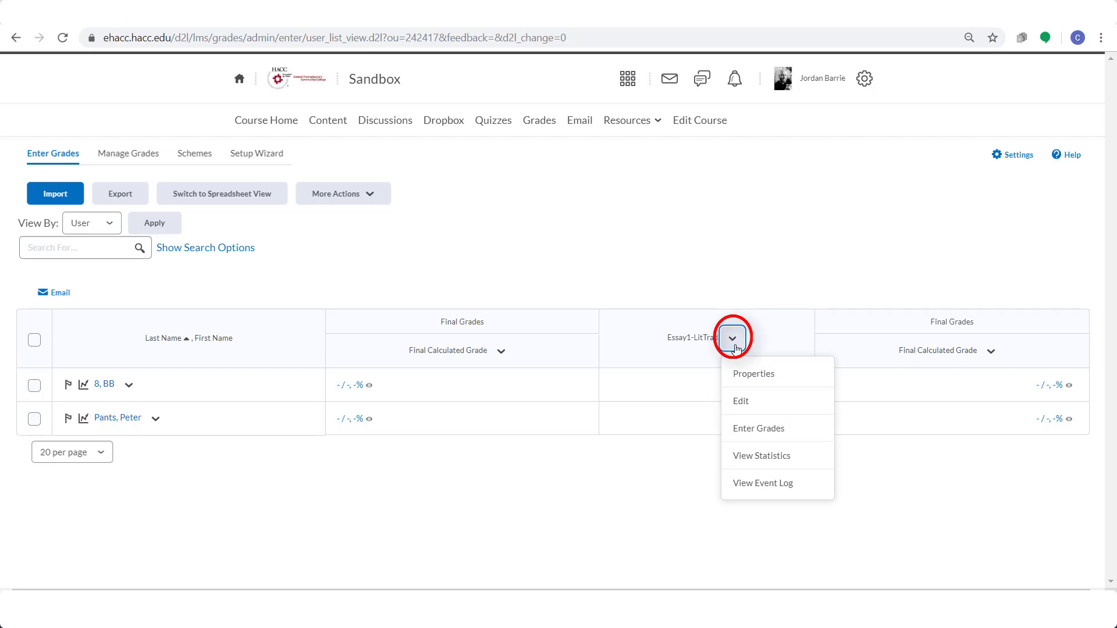
Step: Enter and save a grade of 16 for the first student on Essay1-LitTrad
{"action": "left_click", "coordinate": [784, 428]}
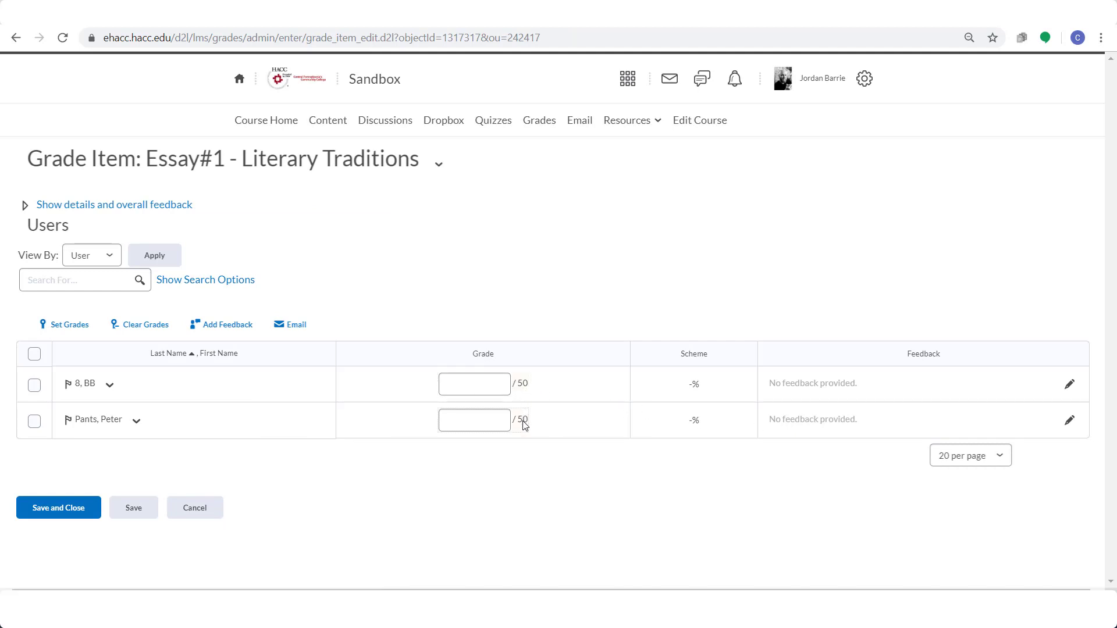
{"action": "left_click", "coordinate": [496, 388]}
{"action": "type", "text": "16"}
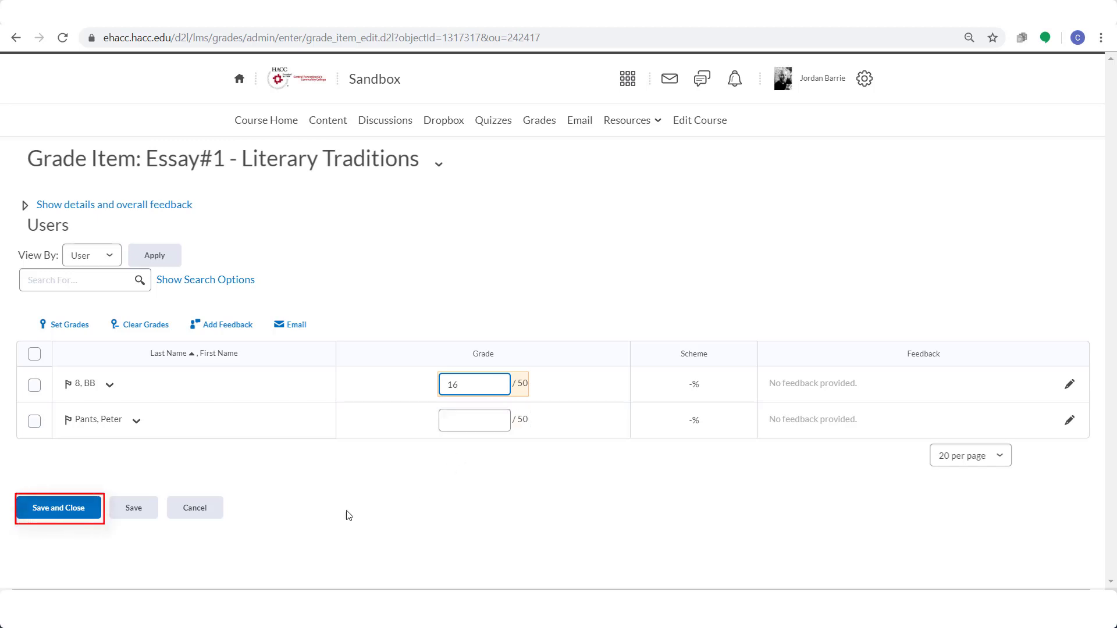
{"action": "left_click", "coordinate": [85, 516]}
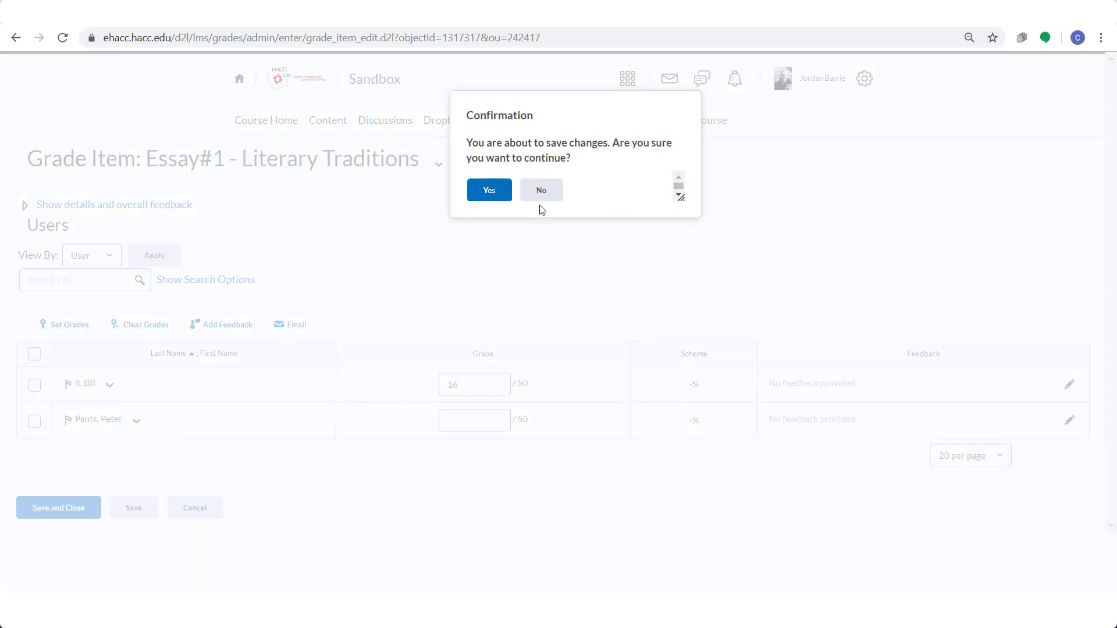
{"action": "left_click", "coordinate": [505, 193]}
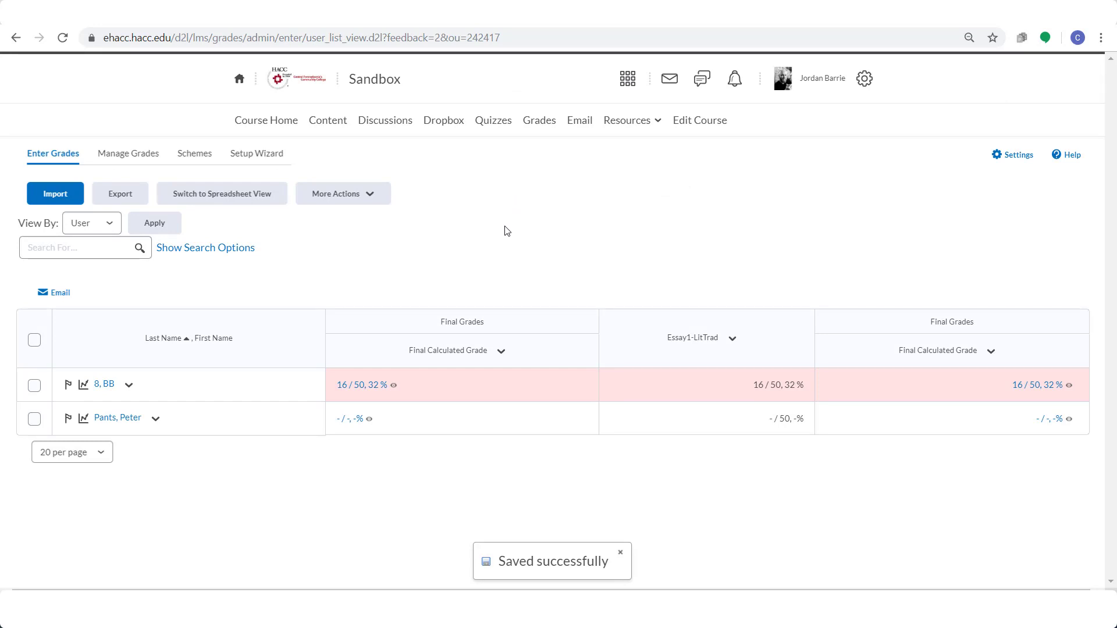
Step: In spreadsheet view, enter and save 49 for the second student's Essay1-LitTrad grade
{"action": "left_click", "coordinate": [279, 207]}
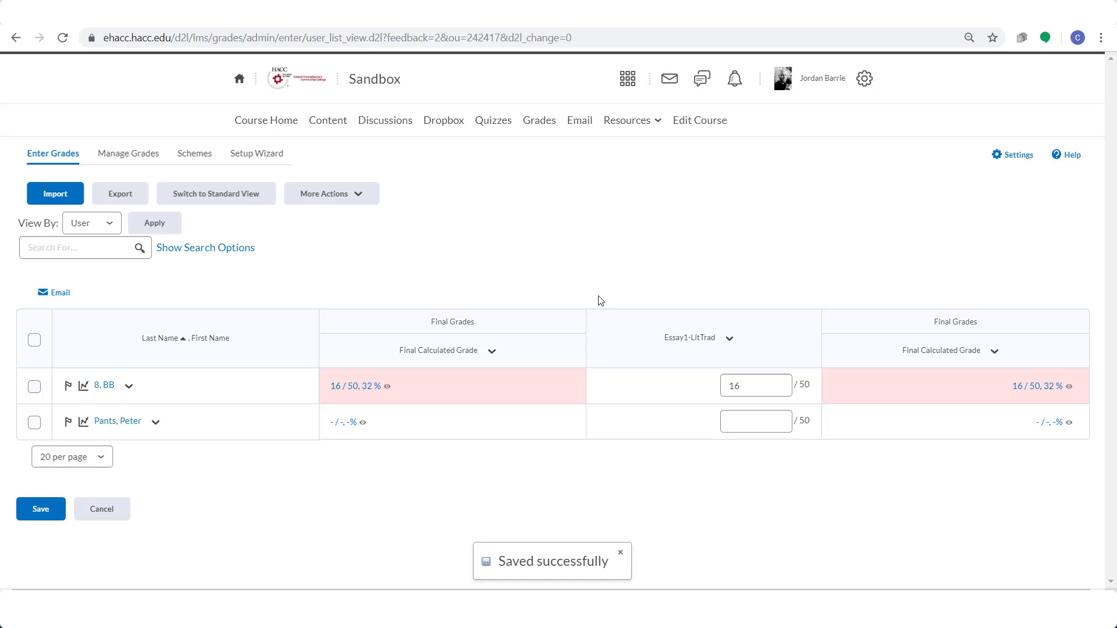
{"action": "left_click", "coordinate": [748, 423]}
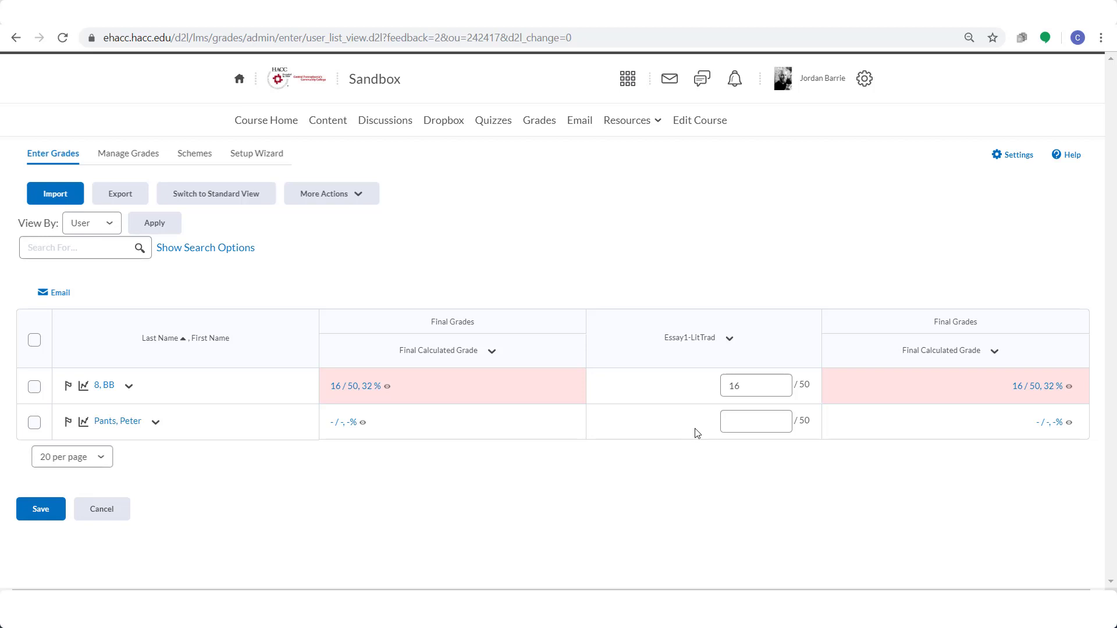
{"action": "left_click", "coordinate": [746, 423]}
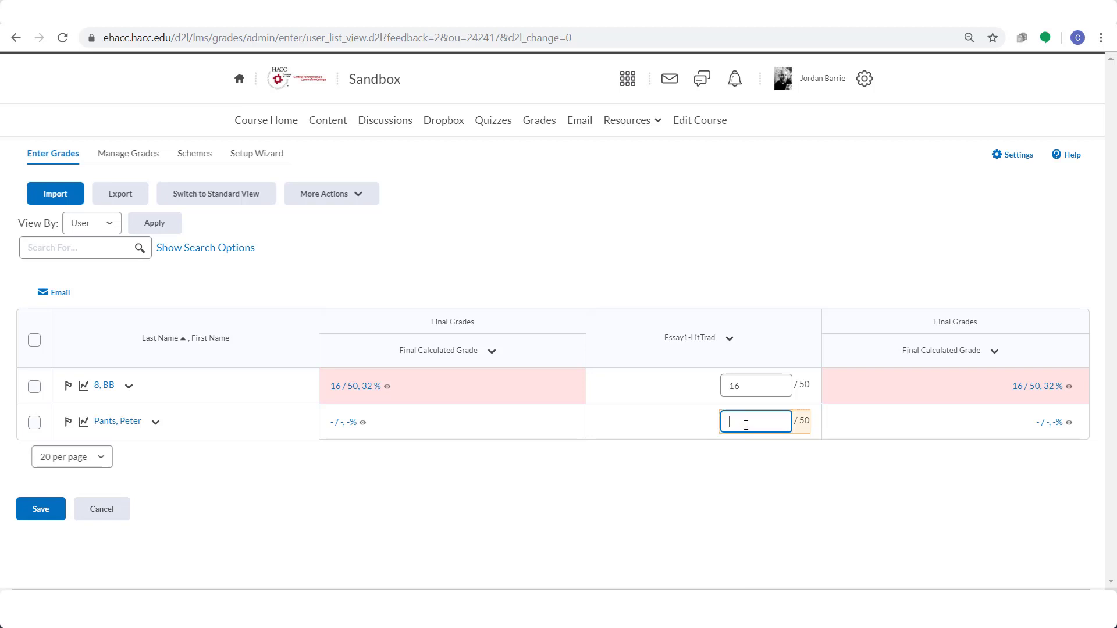
{"action": "type", "text": "49"}
{"action": "left_click", "coordinate": [57, 519]}
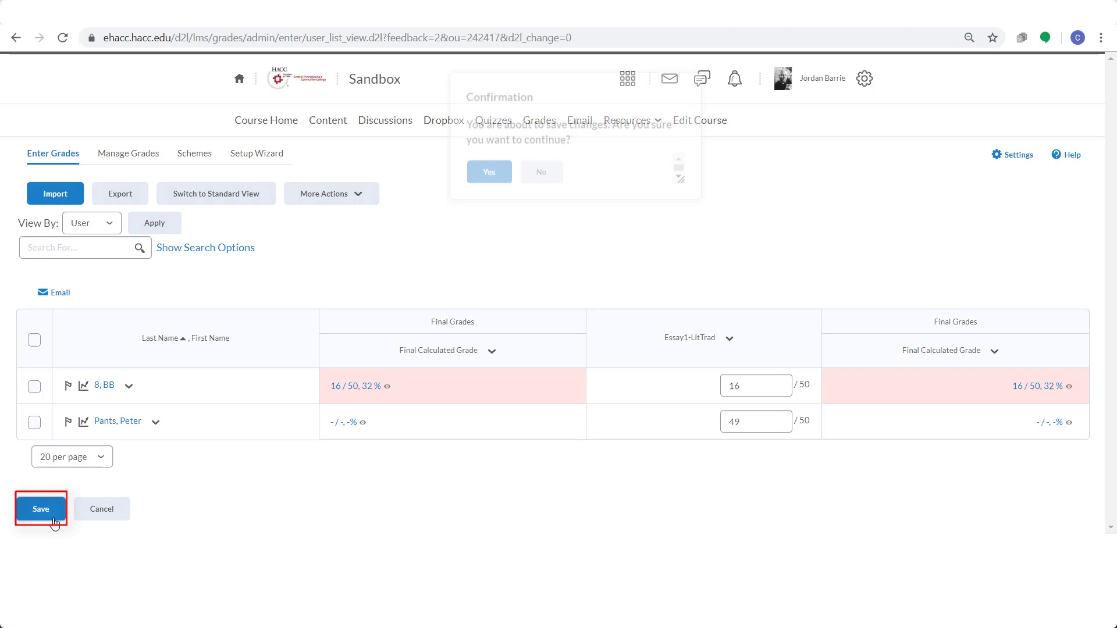
{"action": "left_click", "coordinate": [490, 190]}
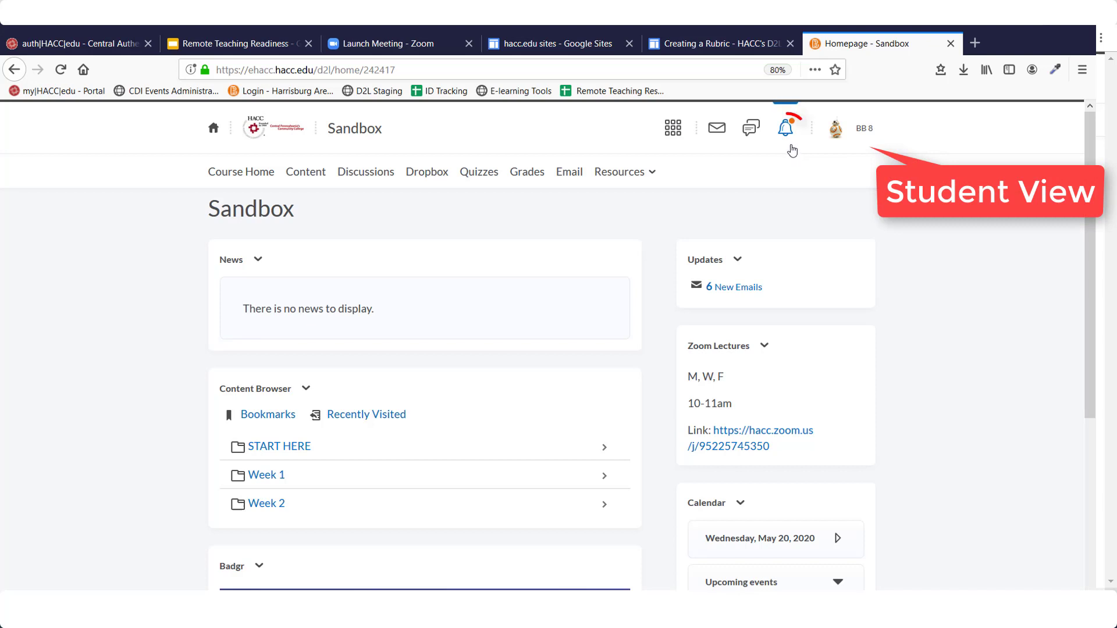
Step: As the student, open My Grades from the grade update notification
{"action": "left_click", "coordinate": [786, 139]}
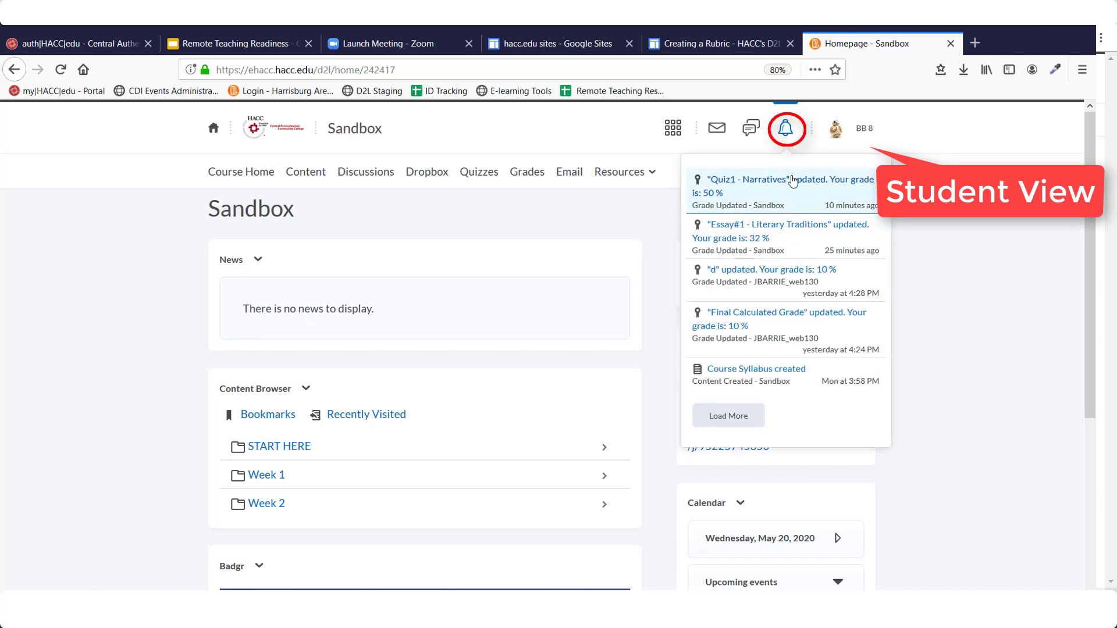
{"action": "left_click", "coordinate": [540, 180]}
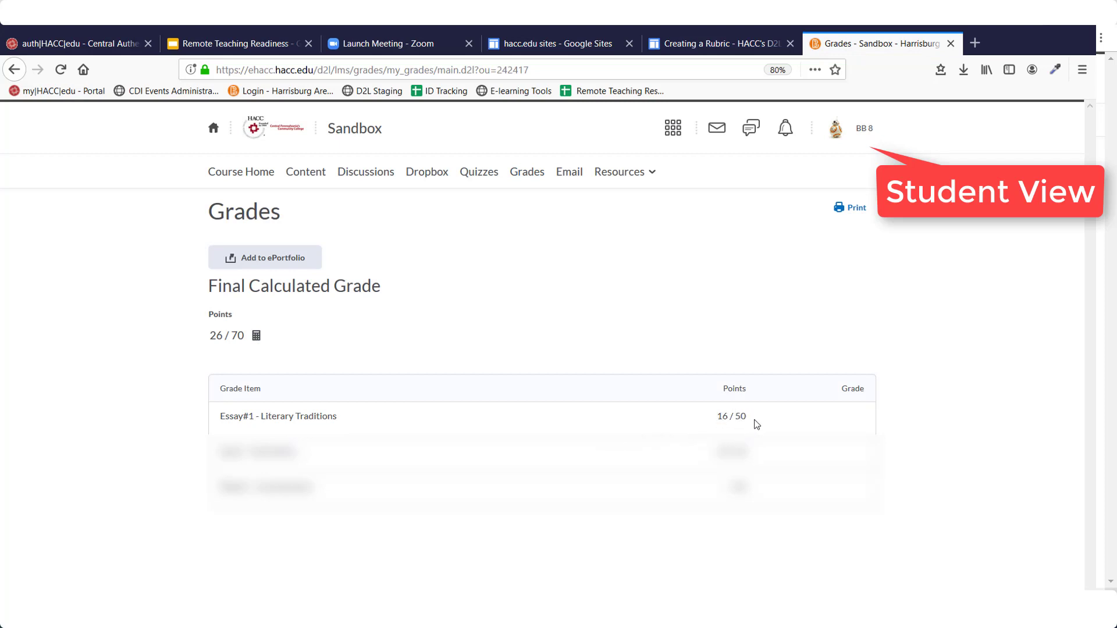
Step: View how the student's final grade of 26 / 70 is calculated
{"action": "left_click", "coordinate": [255, 344]}
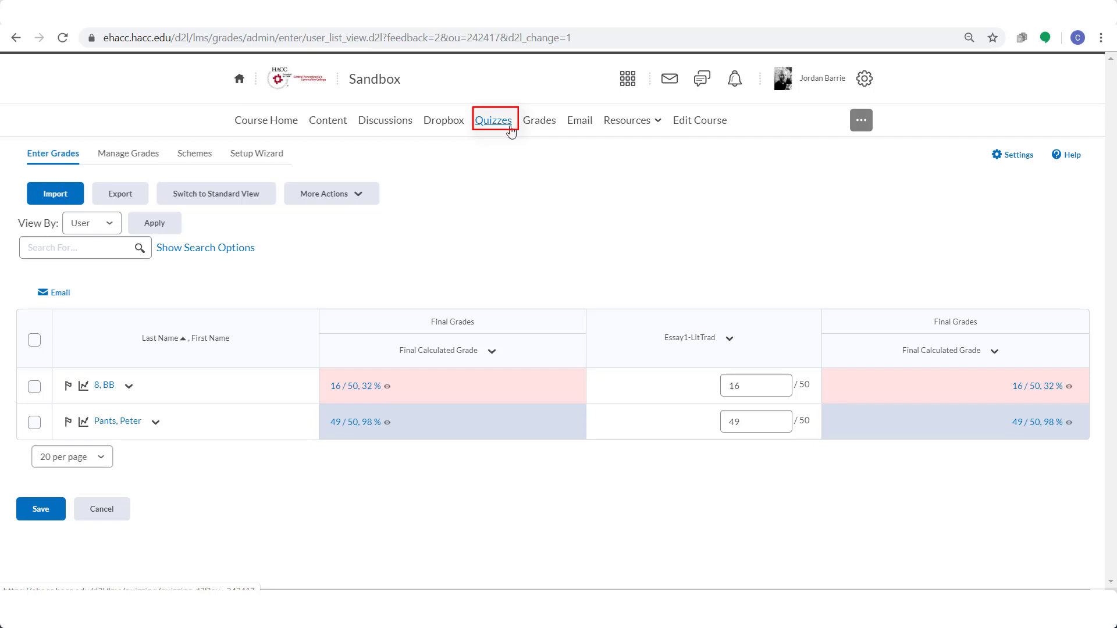
Step: Create a new quiz from Quizzes and name it 'Quiz1-Narratives'
{"action": "left_click", "coordinate": [510, 129]}
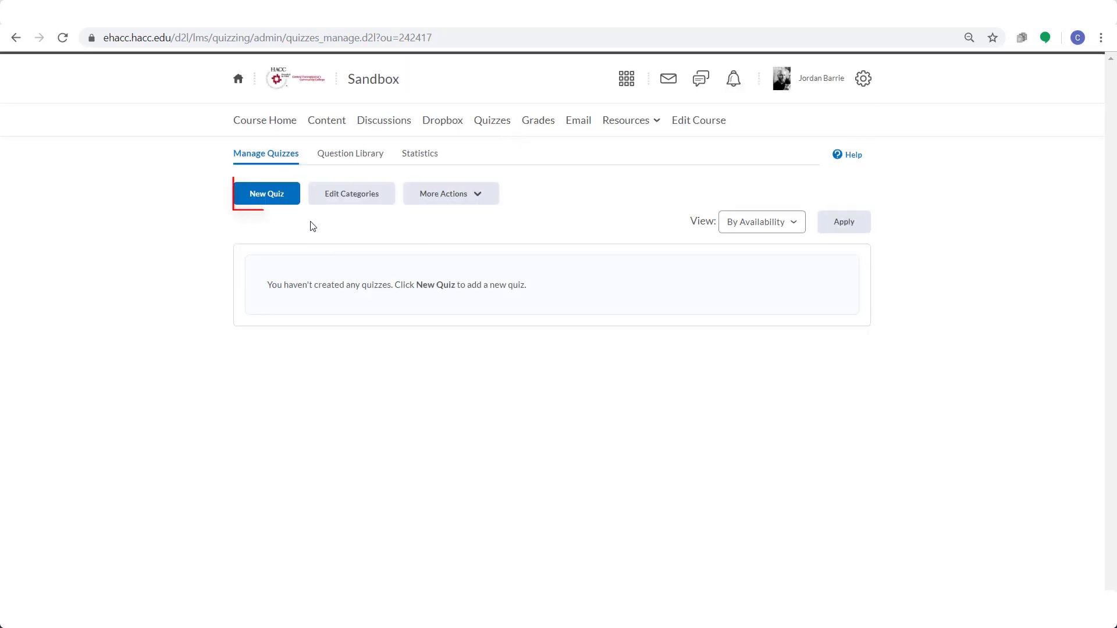
{"action": "left_click", "coordinate": [296, 205]}
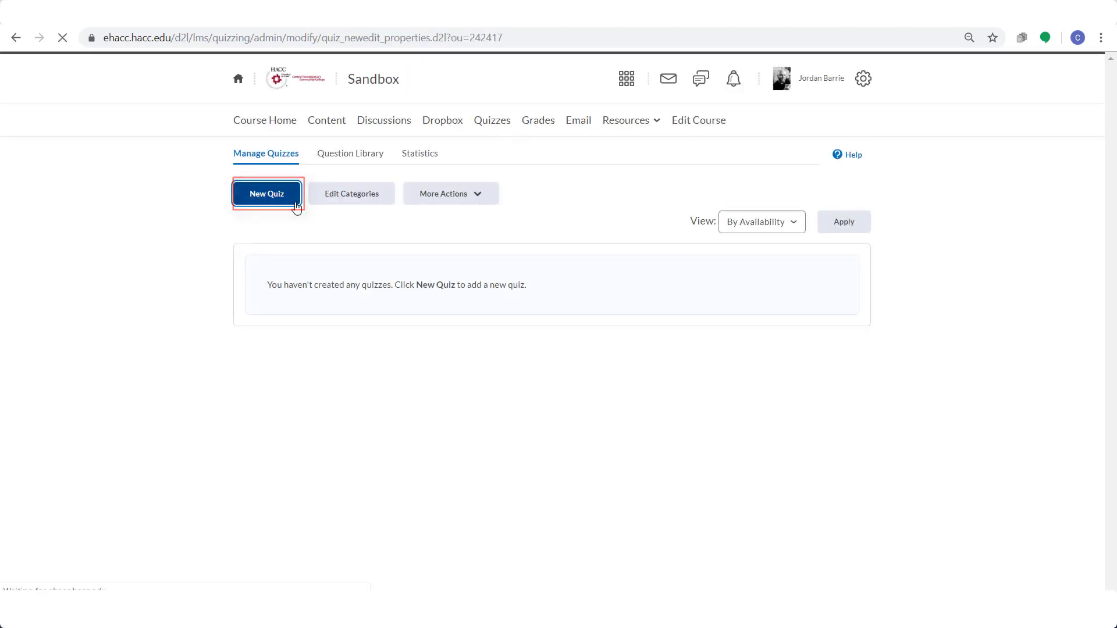
{"action": "left_click", "coordinate": [300, 294]}
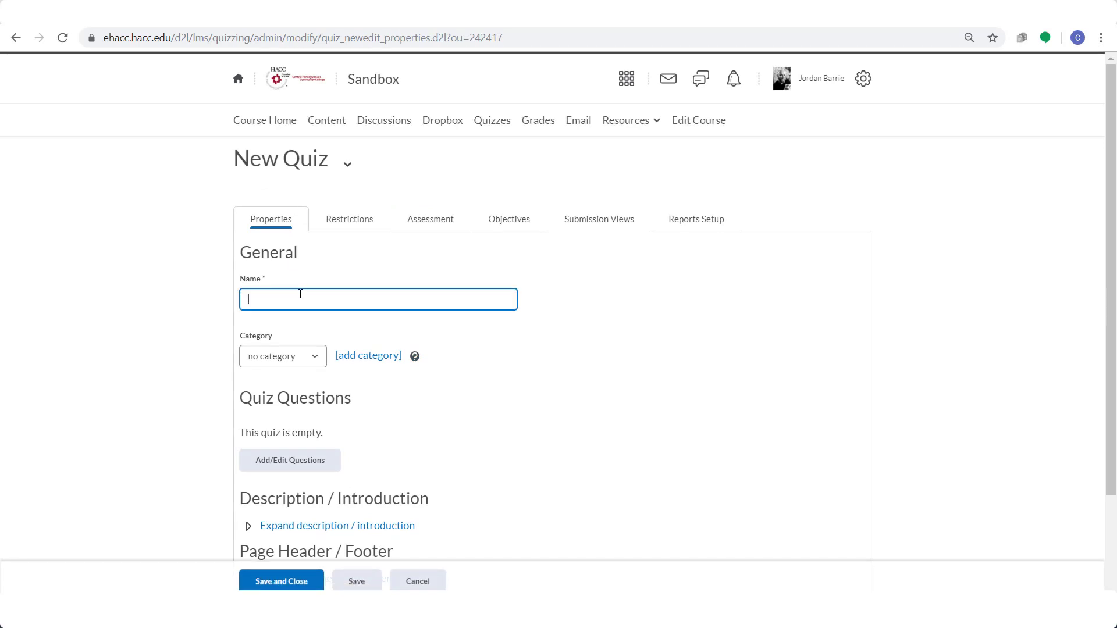
{"action": "type", "text": "Quiz1-Narratives"}
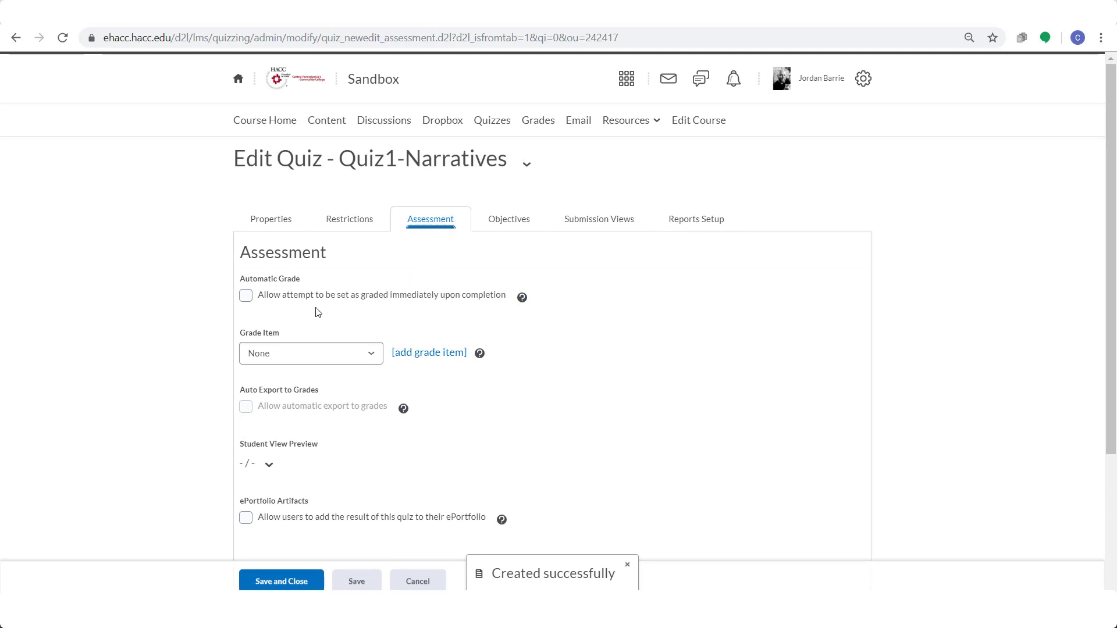
Step: Allow Quiz1-Narratives attempts to be graded upon completion, leaving the grade item at None
{"action": "left_click", "coordinate": [246, 299]}
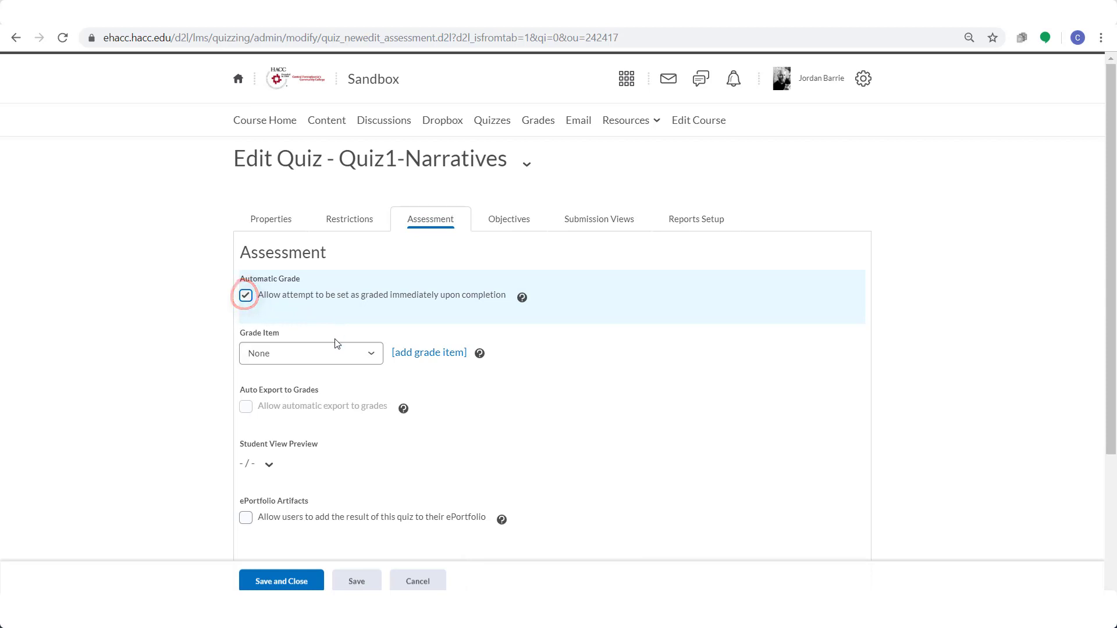
{"action": "left_click", "coordinate": [367, 358]}
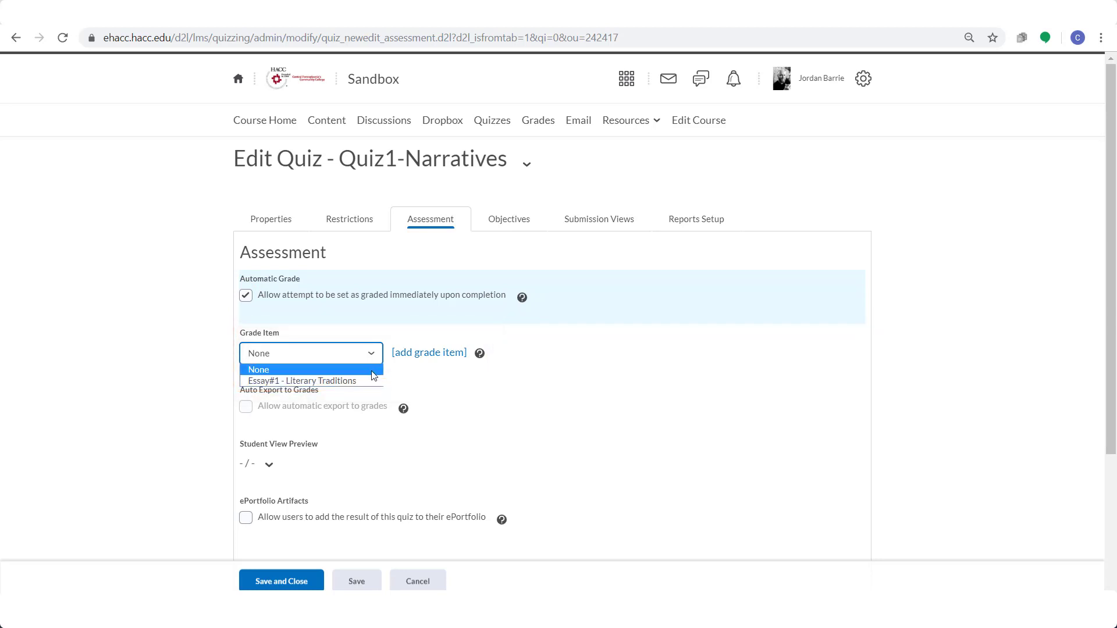
{"action": "left_click", "coordinate": [368, 364]}
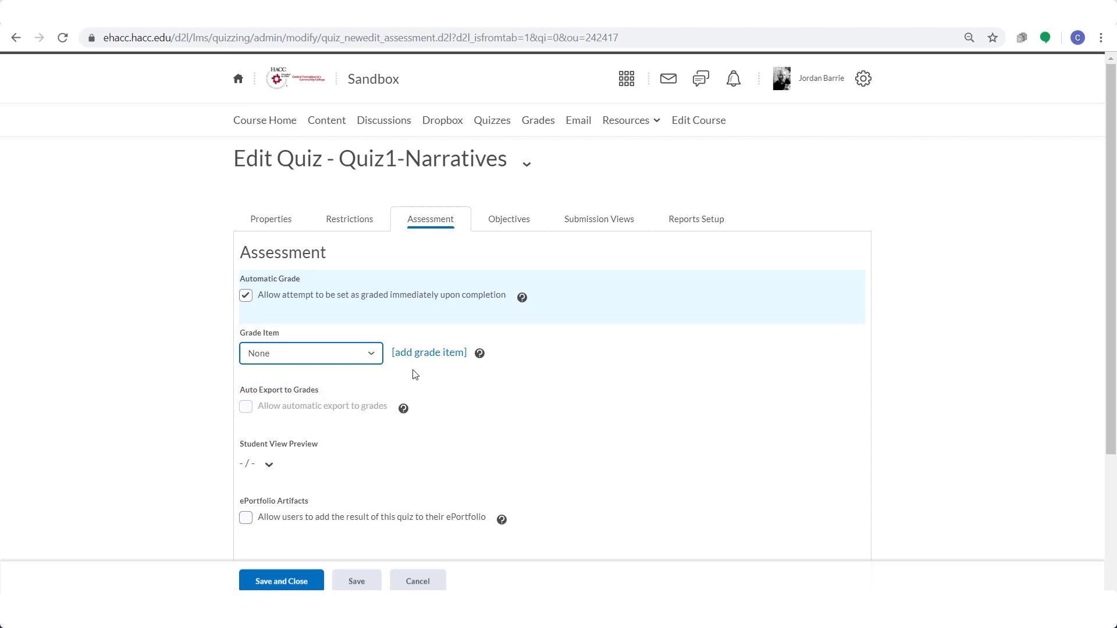
Step: Create grade item 'Quiz1 - Narratives' with short name Q1-Narratives and 20 maximum points
{"action": "left_click", "coordinate": [463, 361]}
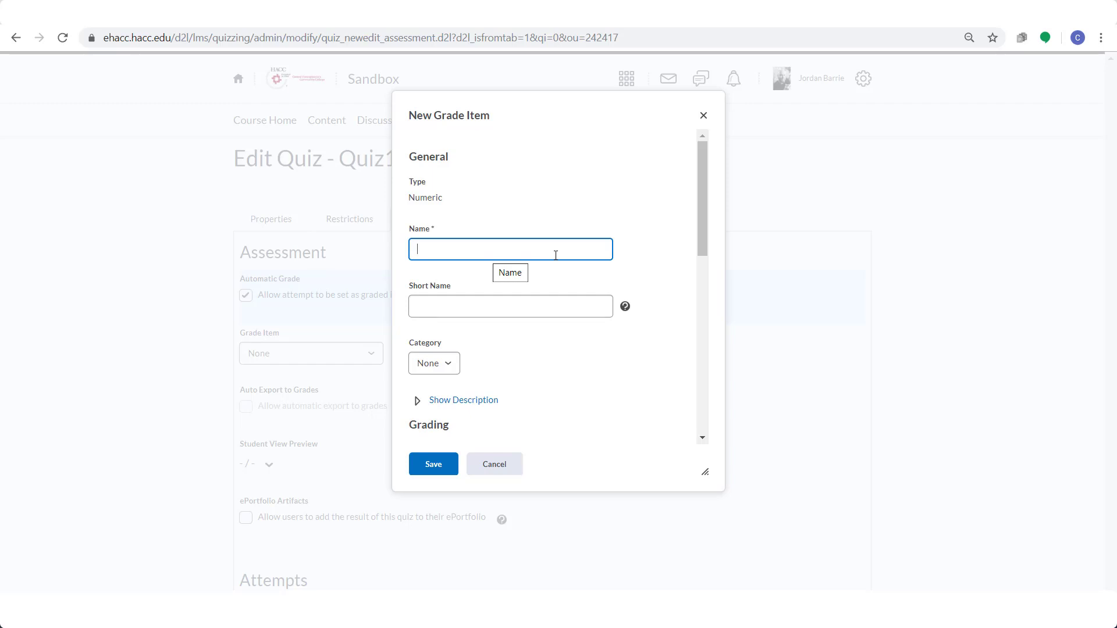
{"action": "type", "text": "Quiz1 - Narratives"}
{"action": "left_click", "coordinate": [535, 306]}
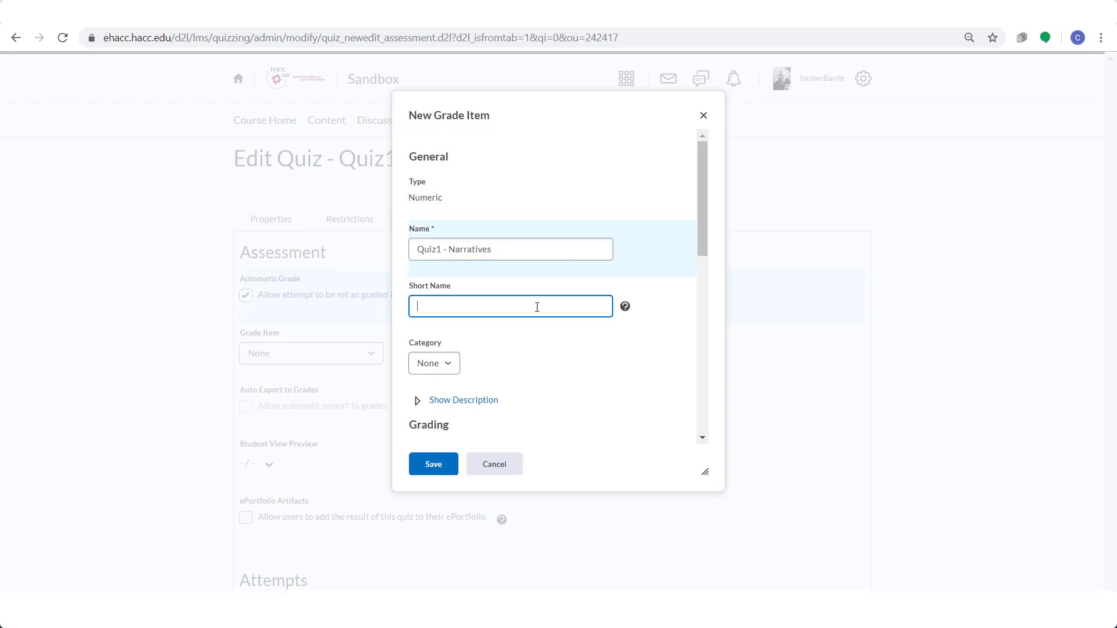
{"action": "type", "text": "Q1-Narratives"}
{"action": "scroll", "coordinate": [547, 355], "scroll_direction": "down", "scroll_amount": 2}
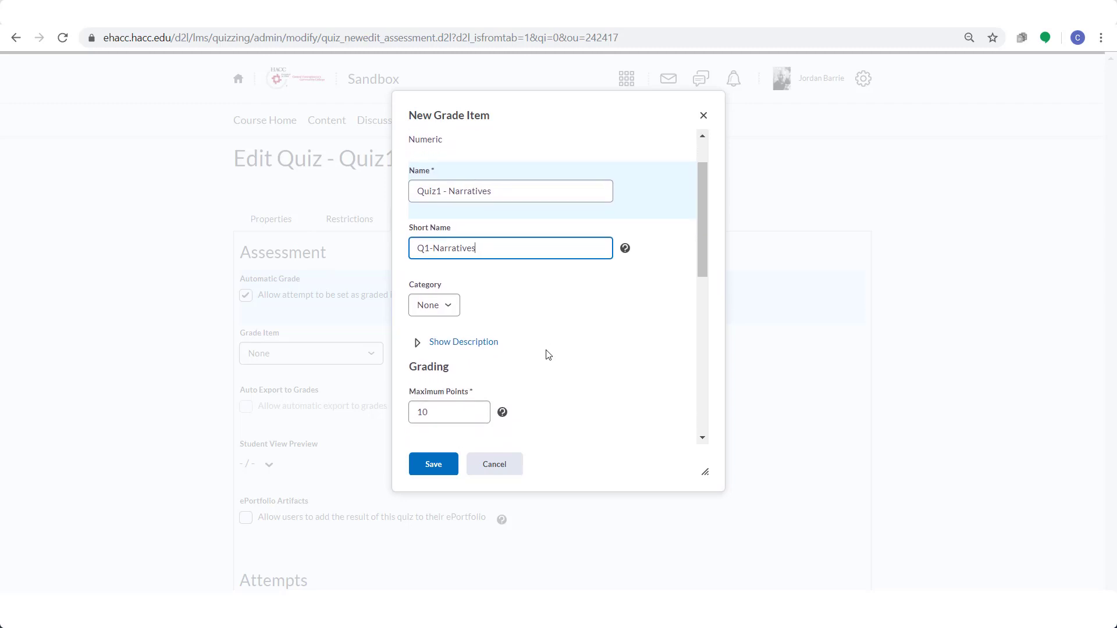
{"action": "scroll", "coordinate": [546, 354], "scroll_direction": "down", "scroll_amount": 1}
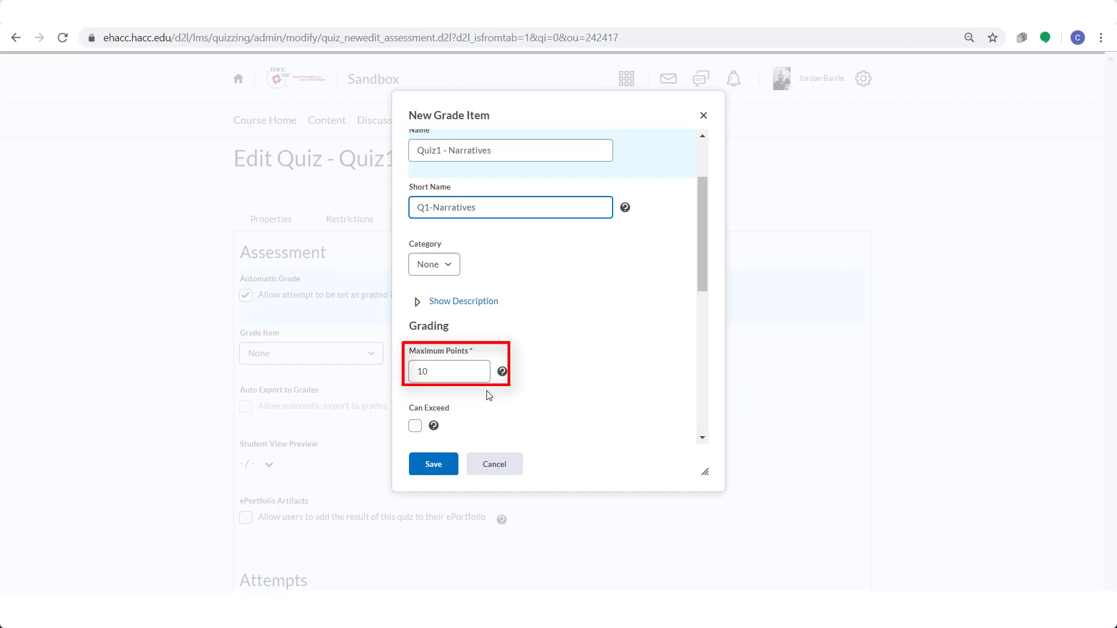
{"action": "double_click", "coordinate": [470, 371]}
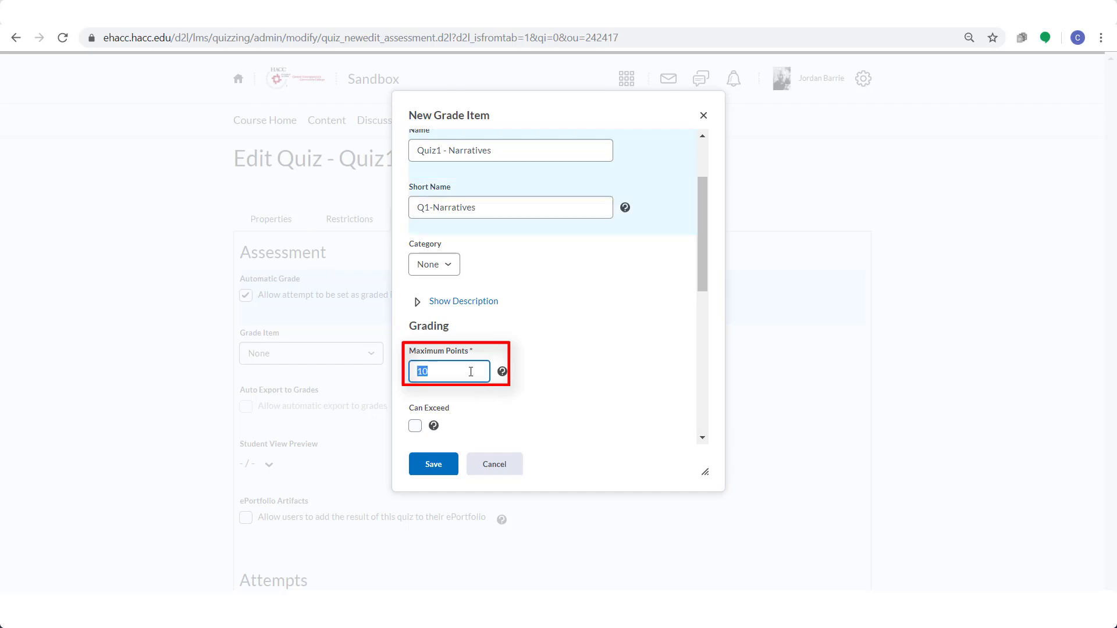
{"action": "type", "text": "20"}
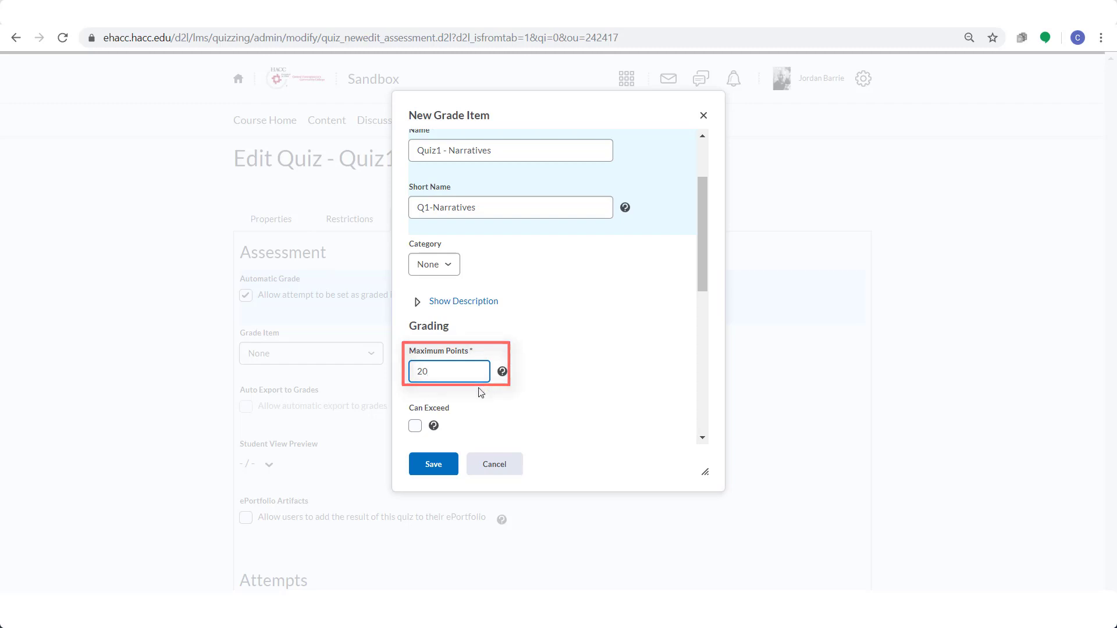
{"action": "scroll", "coordinate": [481, 393], "scroll_direction": "down", "scroll_amount": 3}
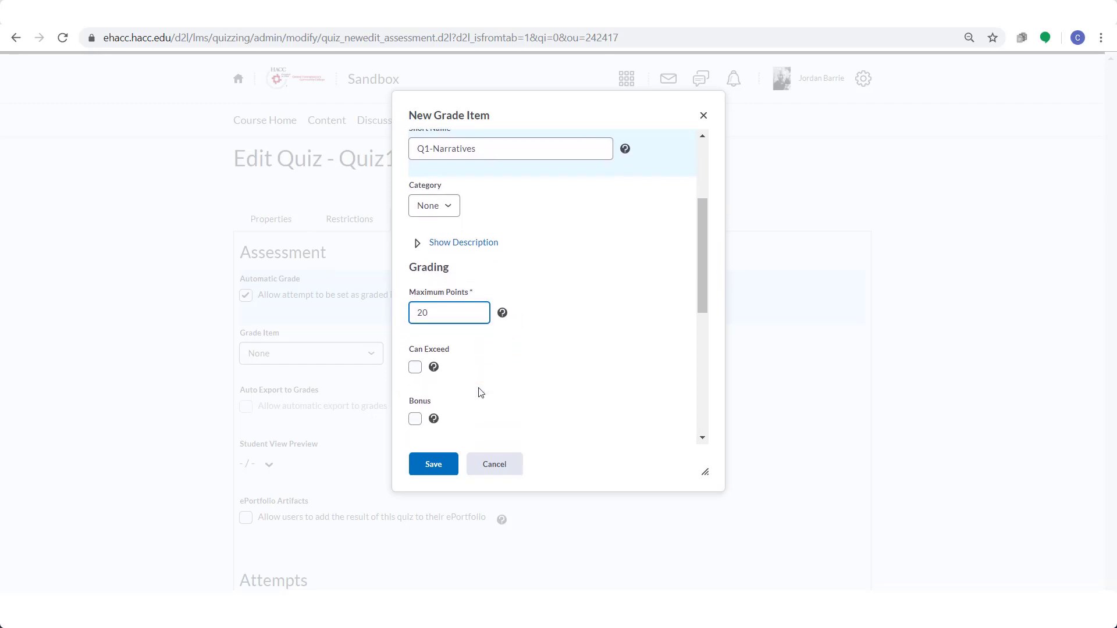
{"action": "scroll", "coordinate": [481, 393], "scroll_direction": "down", "scroll_amount": 1}
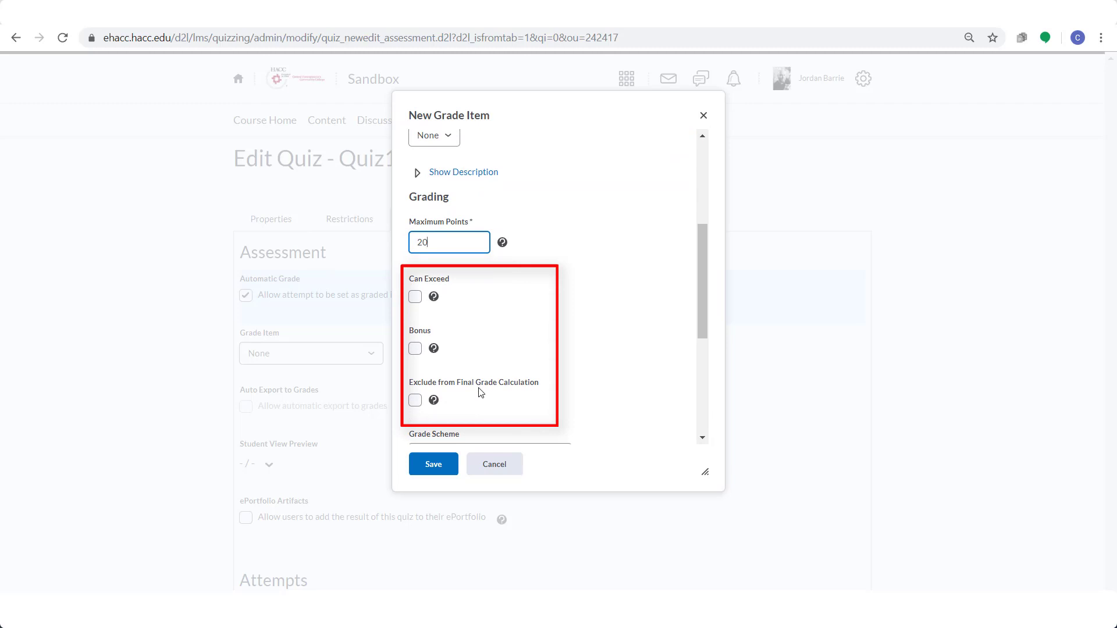
Step: Save the Quiz1 - Narratives grade item, allow automatic export to grades, and save the quiz
{"action": "left_click", "coordinate": [433, 464]}
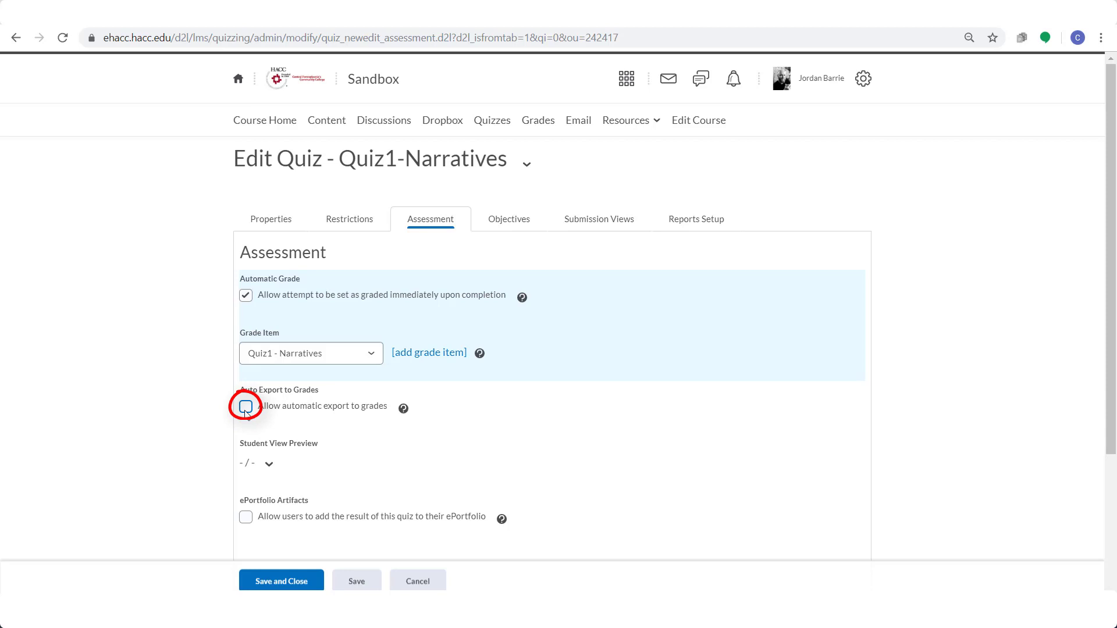
{"action": "left_click", "coordinate": [246, 407]}
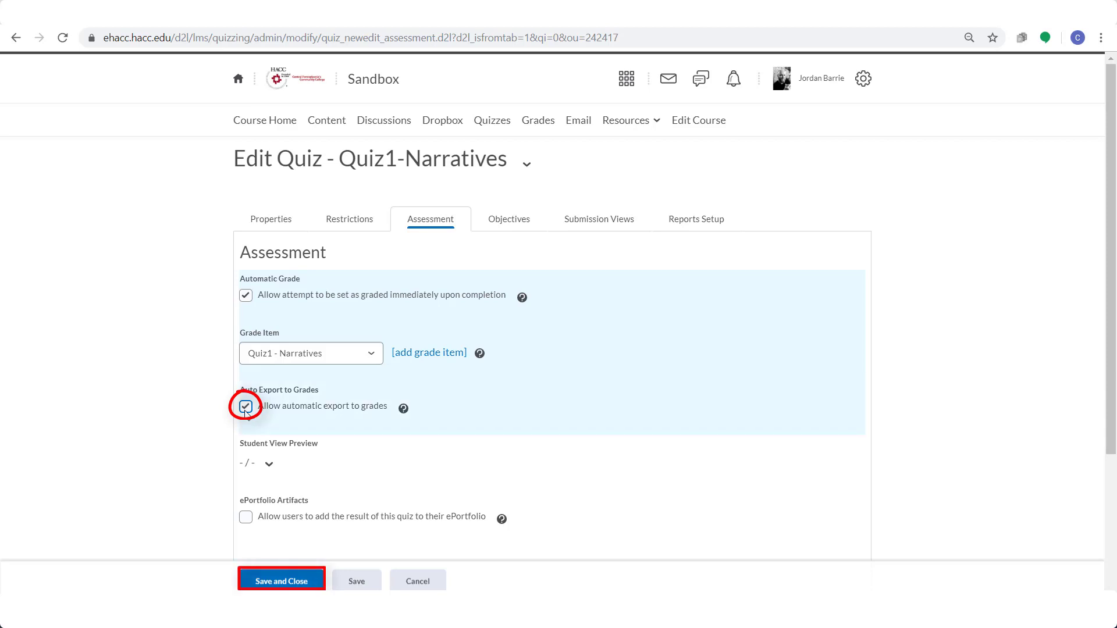
{"action": "left_click", "coordinate": [281, 581]}
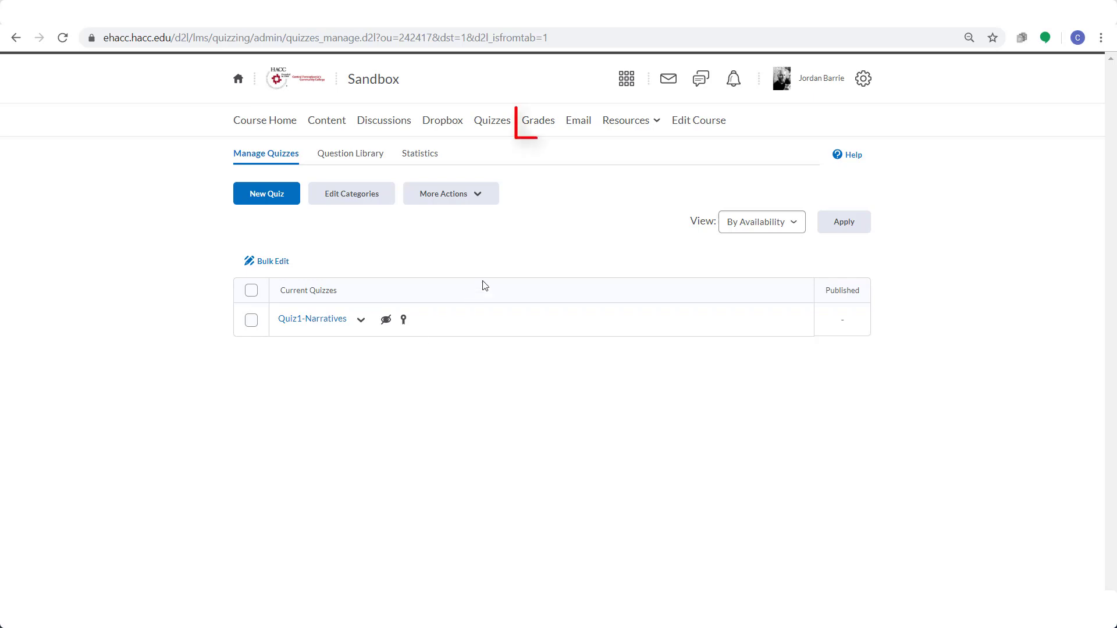
Step: Go to Grades to see Quiz1 - Narratives listed at 20 points
{"action": "left_click", "coordinate": [546, 123]}
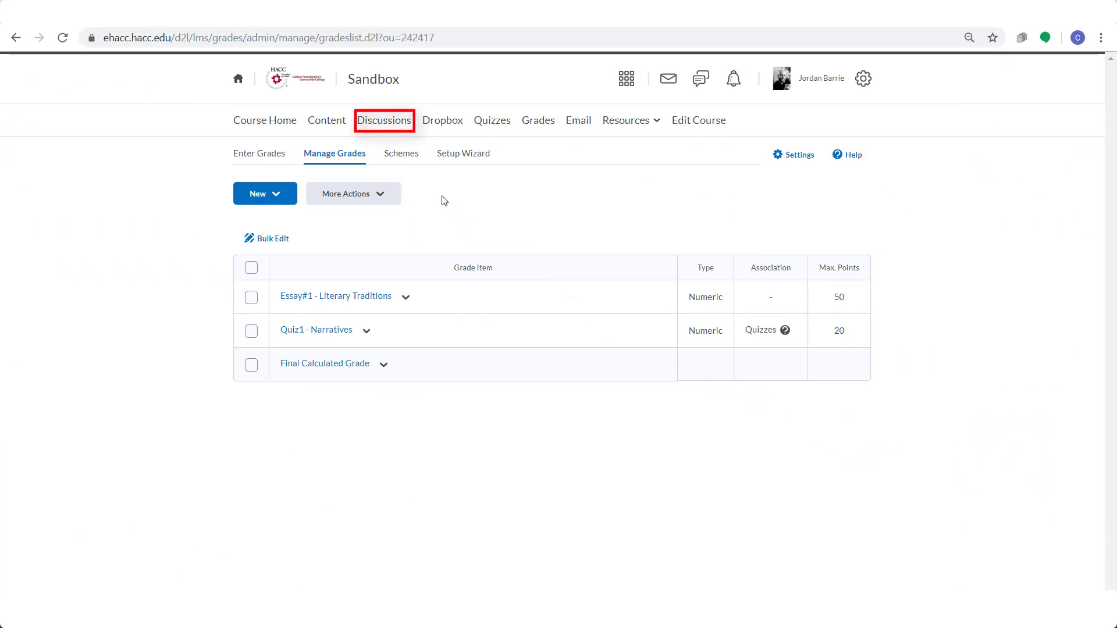
Step: Create forum 'Week1-Introductions' and start a new topic titled 'Week1 Introductions' in it
{"action": "left_click", "coordinate": [409, 125]}
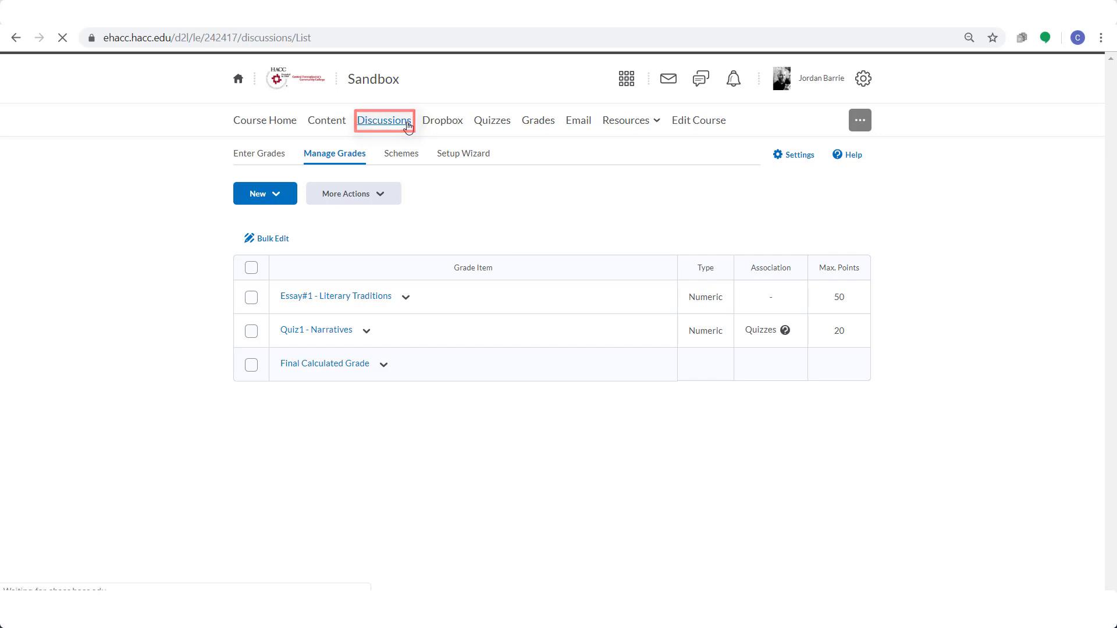
{"action": "left_click", "coordinate": [285, 234]}
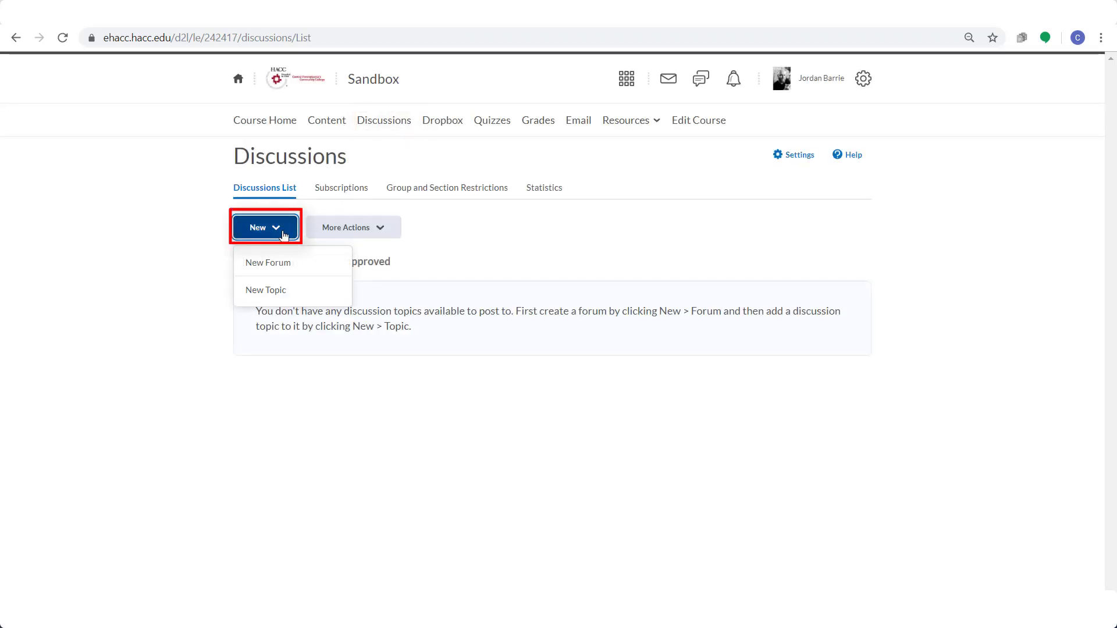
{"action": "left_click", "coordinate": [295, 287]}
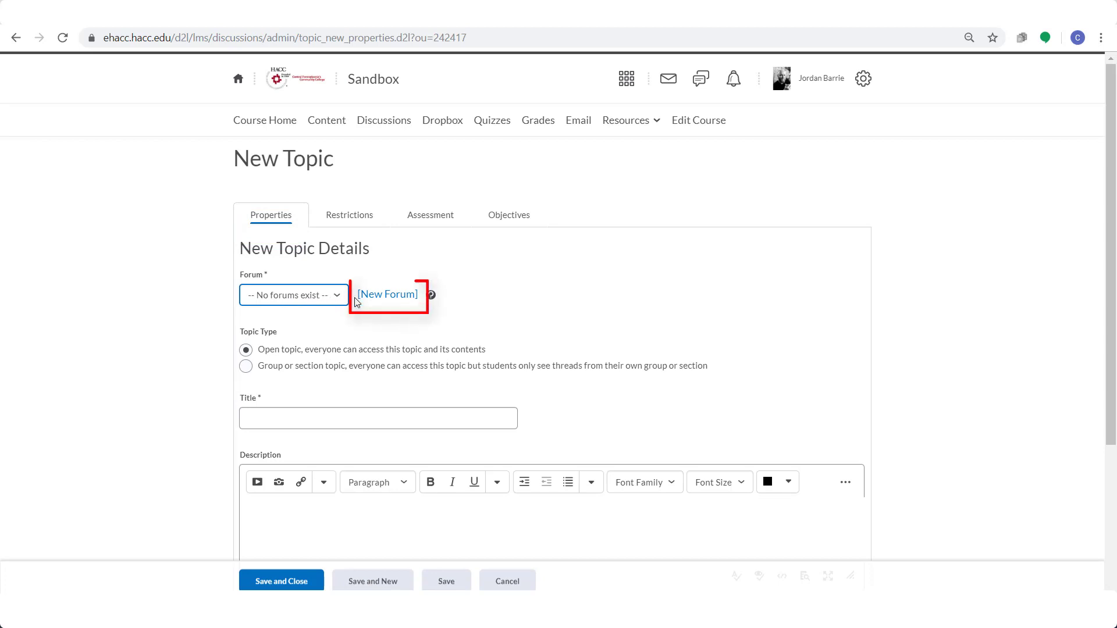
{"action": "left_click", "coordinate": [390, 302]}
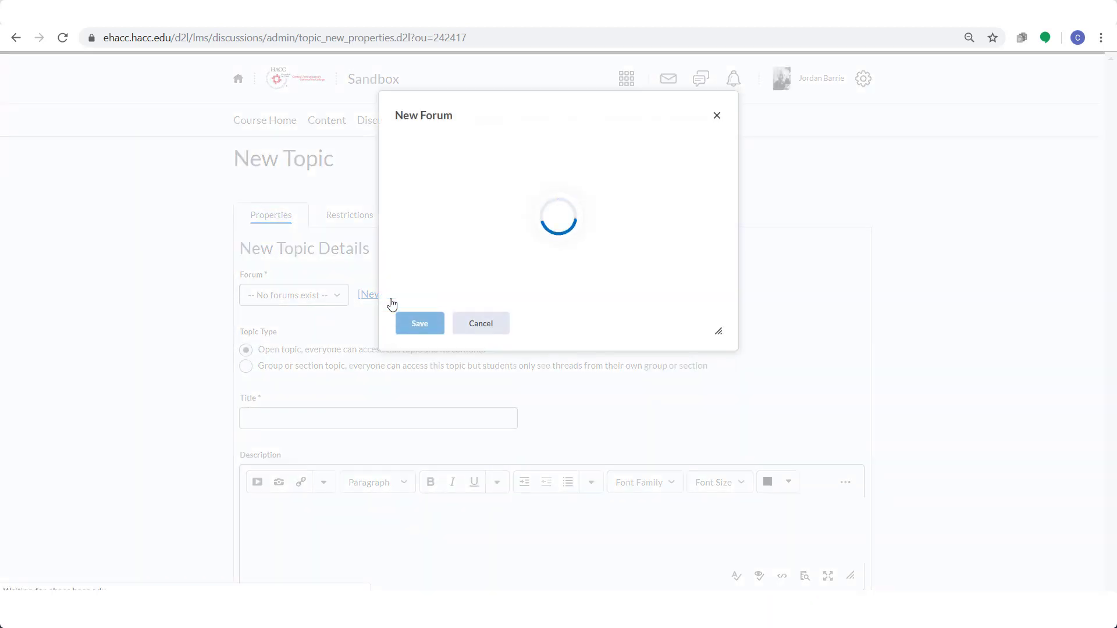
{"action": "left_click", "coordinate": [479, 189]}
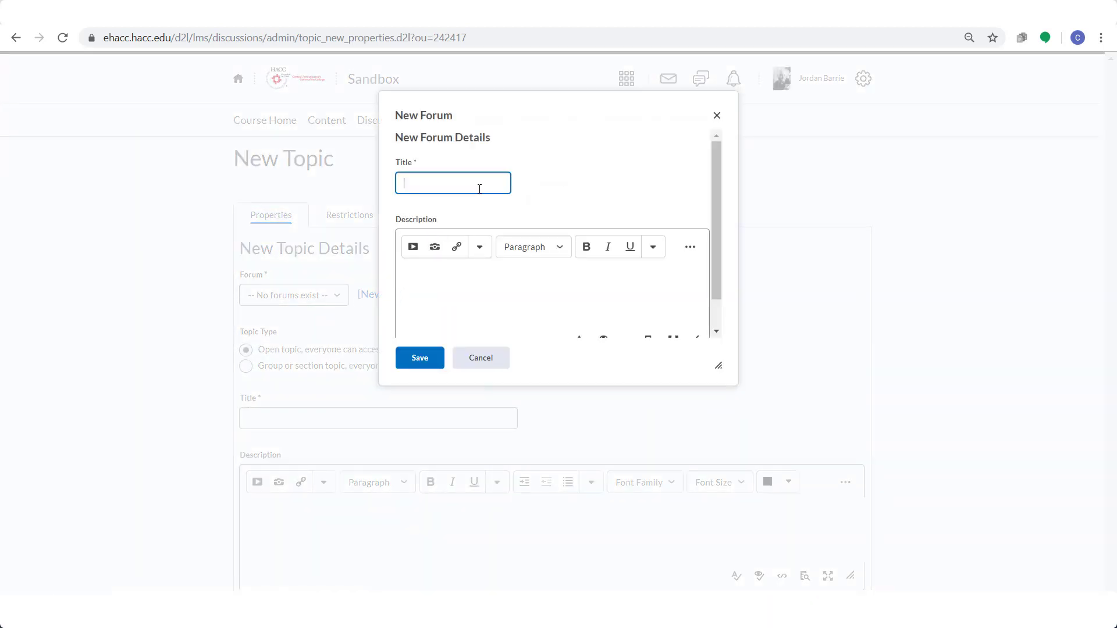
{"action": "type", "text": "Week1-Introductions"}
{"action": "left_click", "coordinate": [426, 360]}
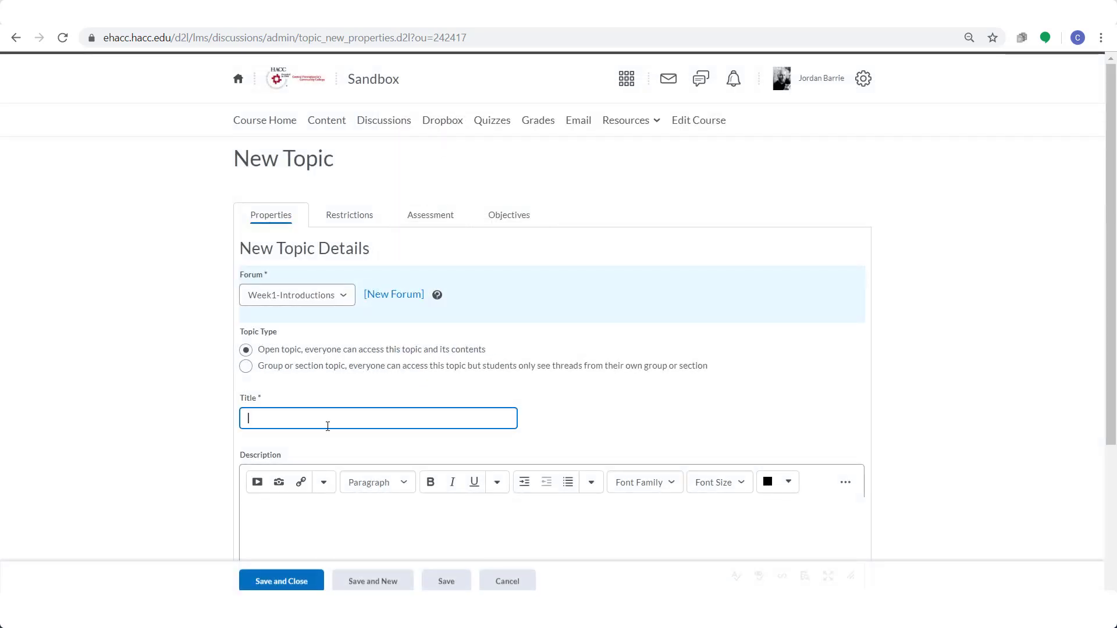
{"action": "type", "text": "Week1 Introductions"}
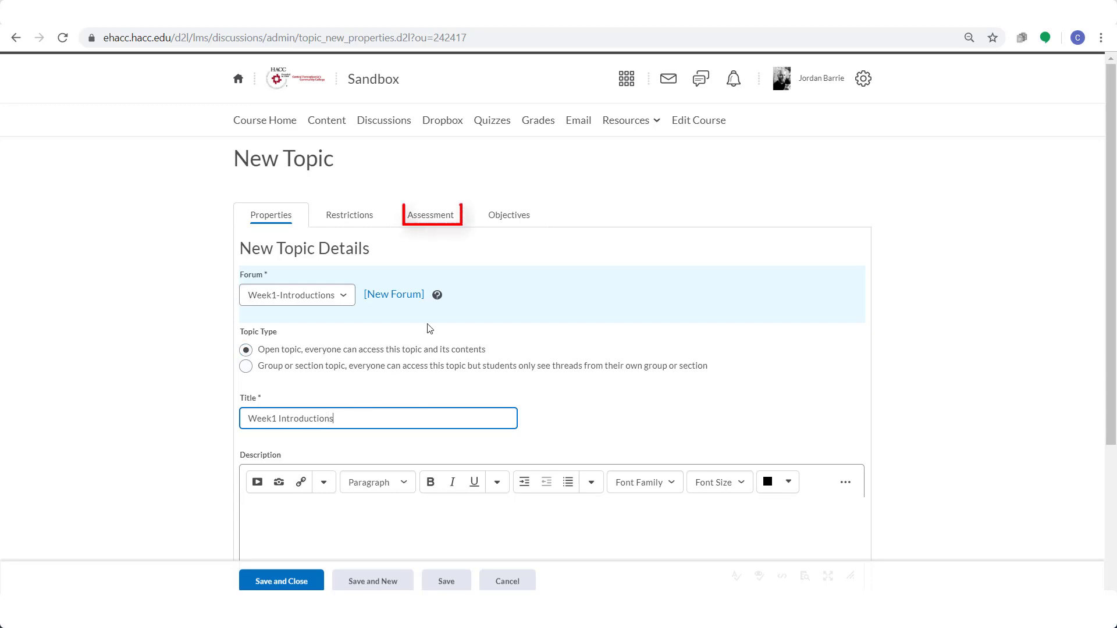
Step: Save the topic and review the grade items available in its assessment settings
{"action": "left_click", "coordinate": [456, 219]}
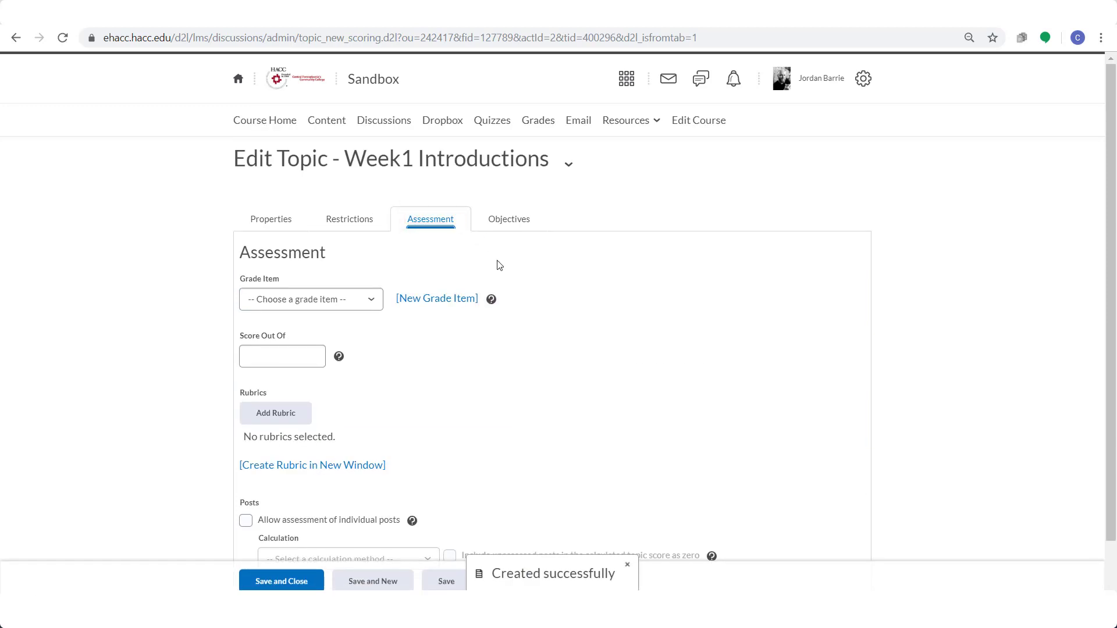
{"action": "left_click", "coordinate": [379, 299]}
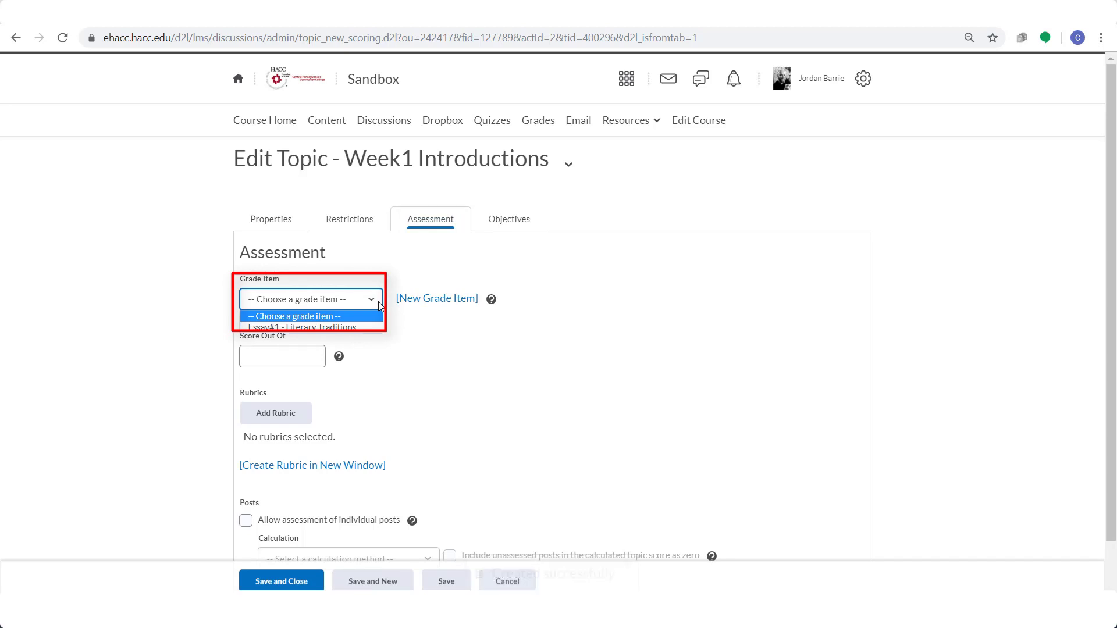
{"action": "left_click", "coordinate": [379, 306]}
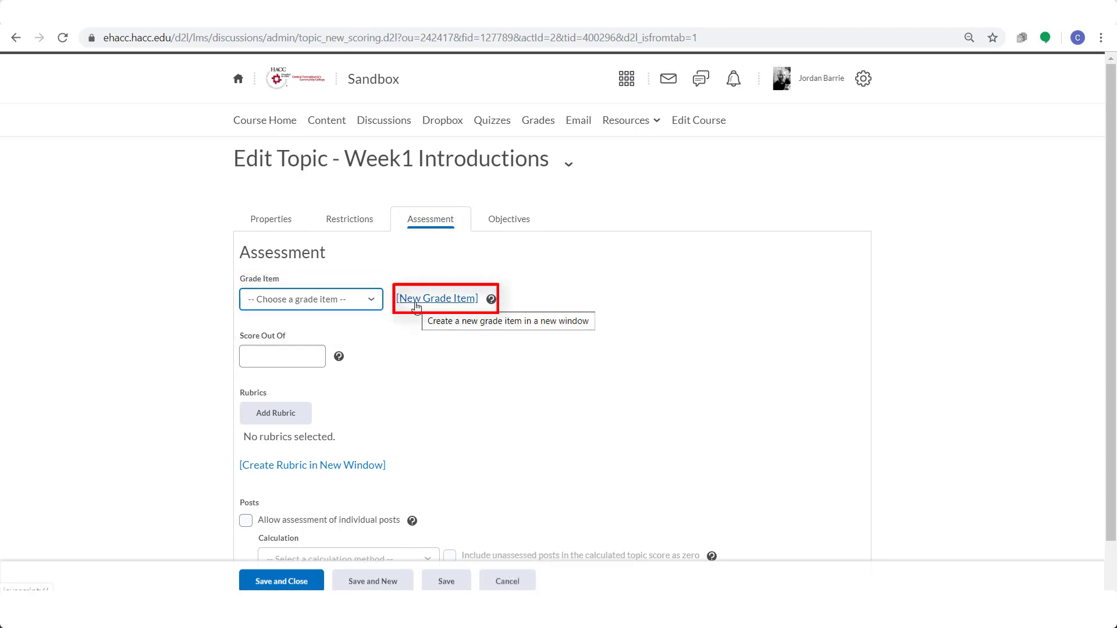
Step: Start a new grade item named 'Week1- Introductions' with short name W1 and 20 maximum points
{"action": "left_click", "coordinate": [417, 307]}
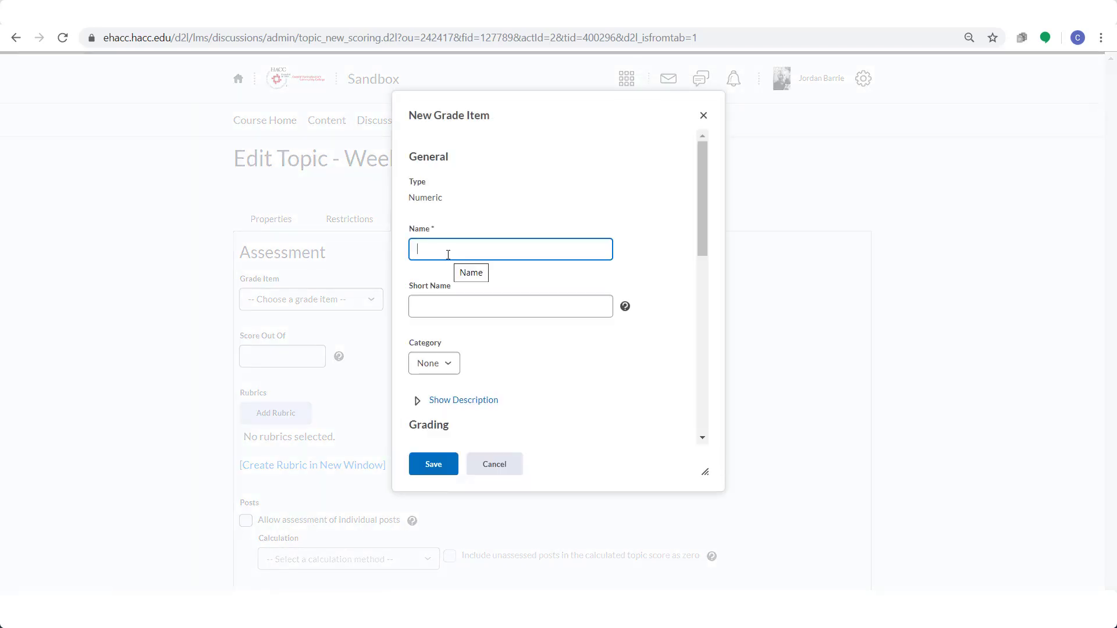
{"action": "type", "text": "Week"}
{"action": "key", "text": "BackSpace"}
{"action": "key", "text": "BackSpace"}
{"action": "key", "text": "BackSpace"}
{"action": "type", "text": "we"}
{"action": "key", "text": "BackSpace"}
{"action": "key", "text": "BackSpace"}
{"action": "type", "text": "eek1- Introductions"}
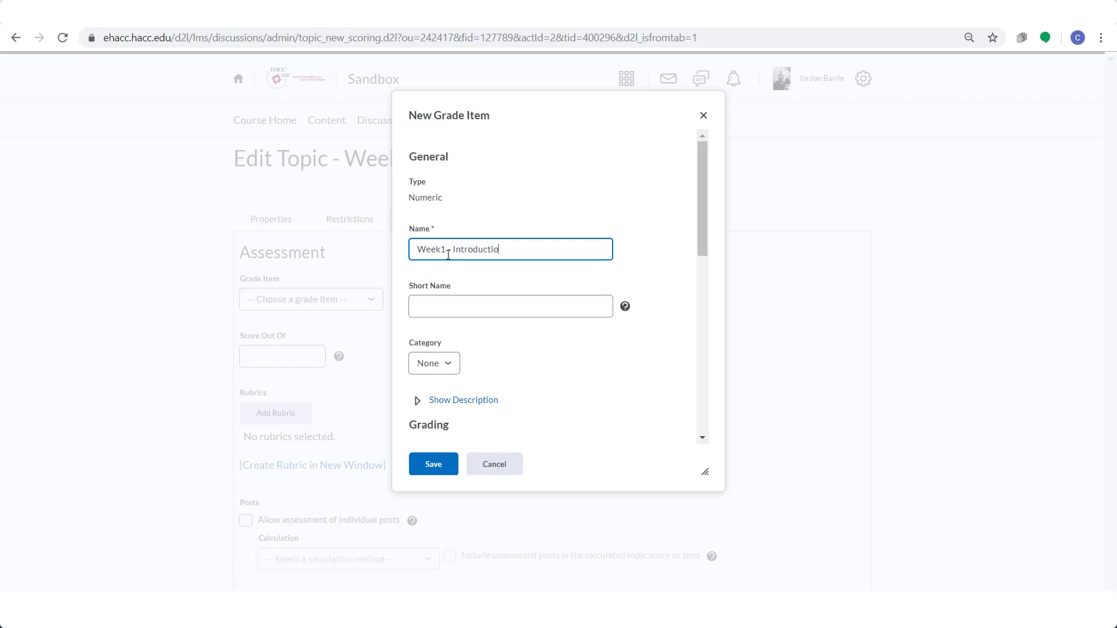
{"action": "left_click", "coordinate": [452, 307]}
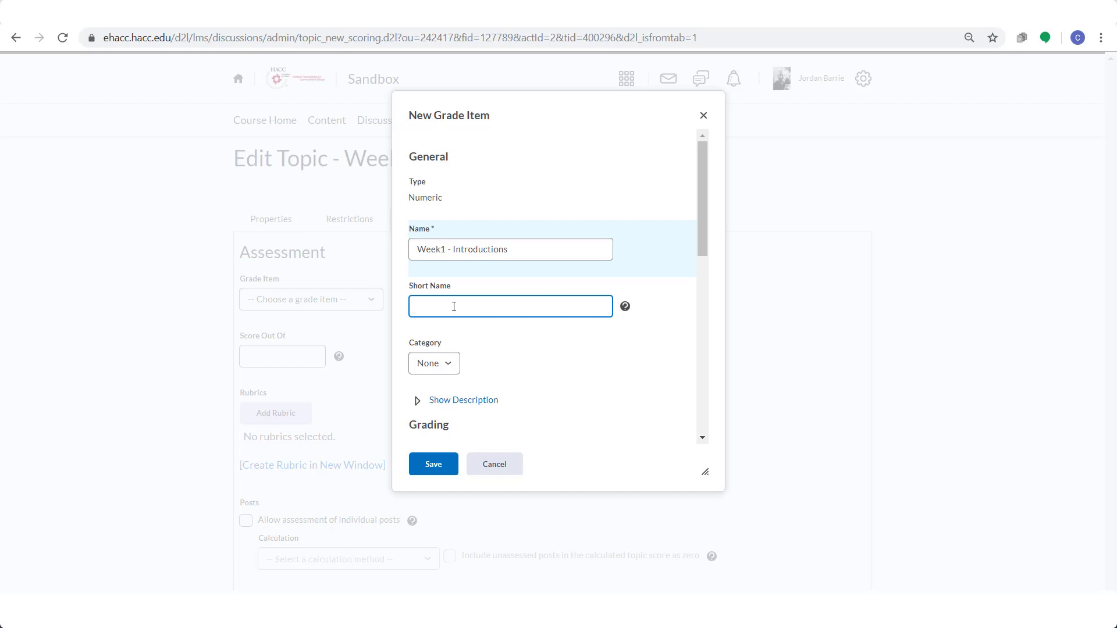
{"action": "type", "text": "W1"}
{"action": "scroll", "coordinate": [454, 306], "scroll_direction": "down", "scroll_amount": 3}
{"action": "left_click", "coordinate": [453, 305]}
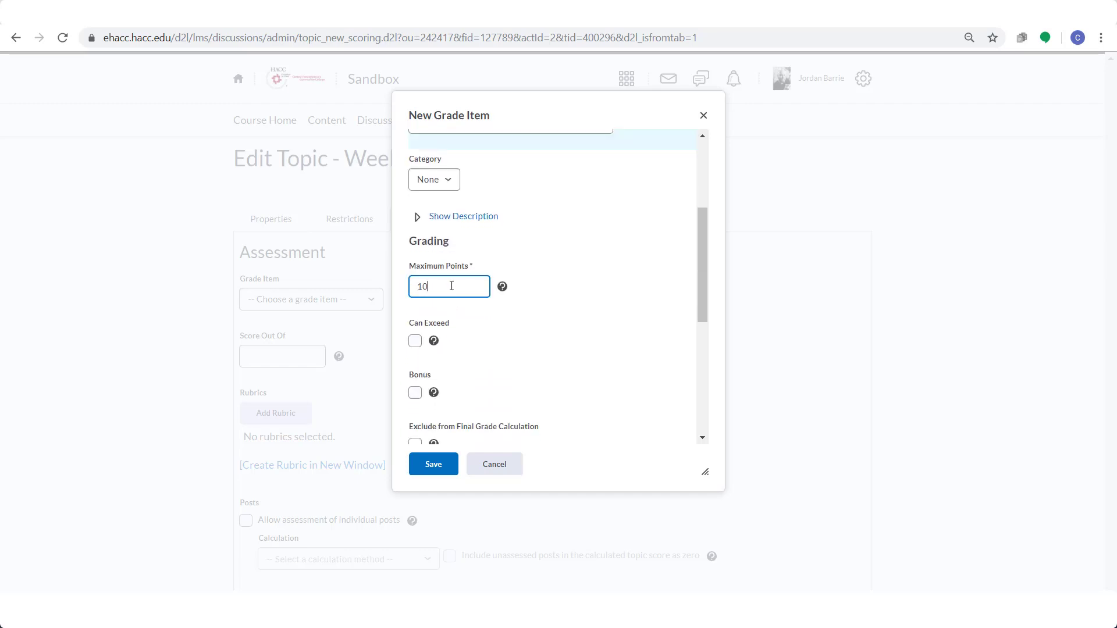
Step: Save the grade item, keep Week1 - Introductions linked, score out of 20, and save the topic
{"action": "left_click", "coordinate": [435, 464]}
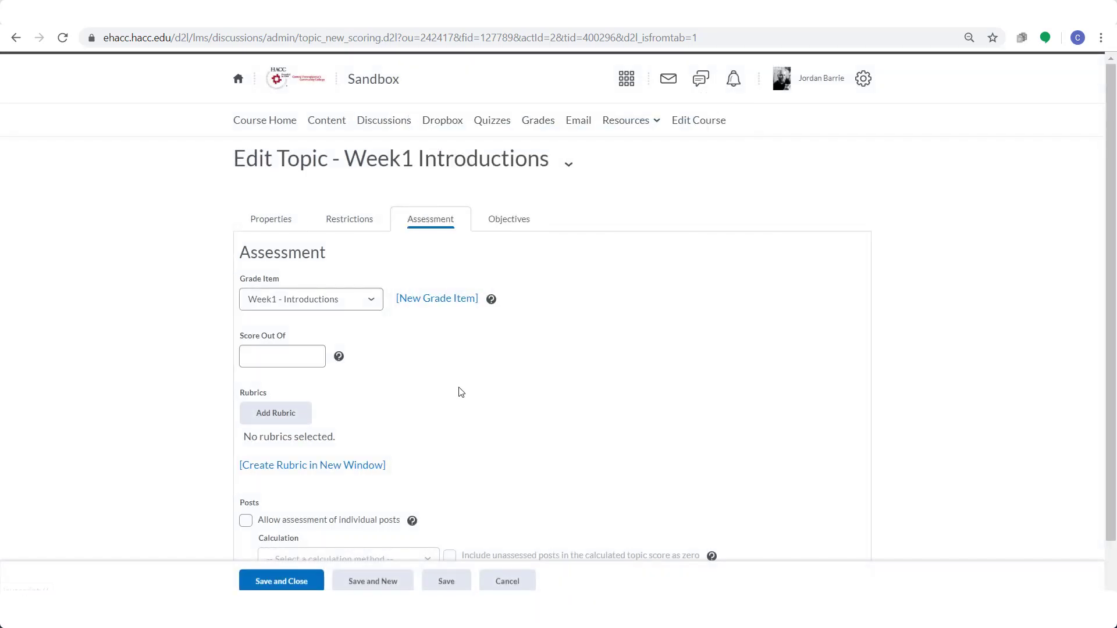
{"action": "left_click", "coordinate": [378, 309]}
{"action": "left_click", "coordinate": [379, 310]}
{"action": "scroll", "coordinate": [395, 349], "scroll_direction": "down", "scroll_amount": 1}
{"action": "scroll", "coordinate": [394, 349], "scroll_direction": "down", "scroll_amount": 1}
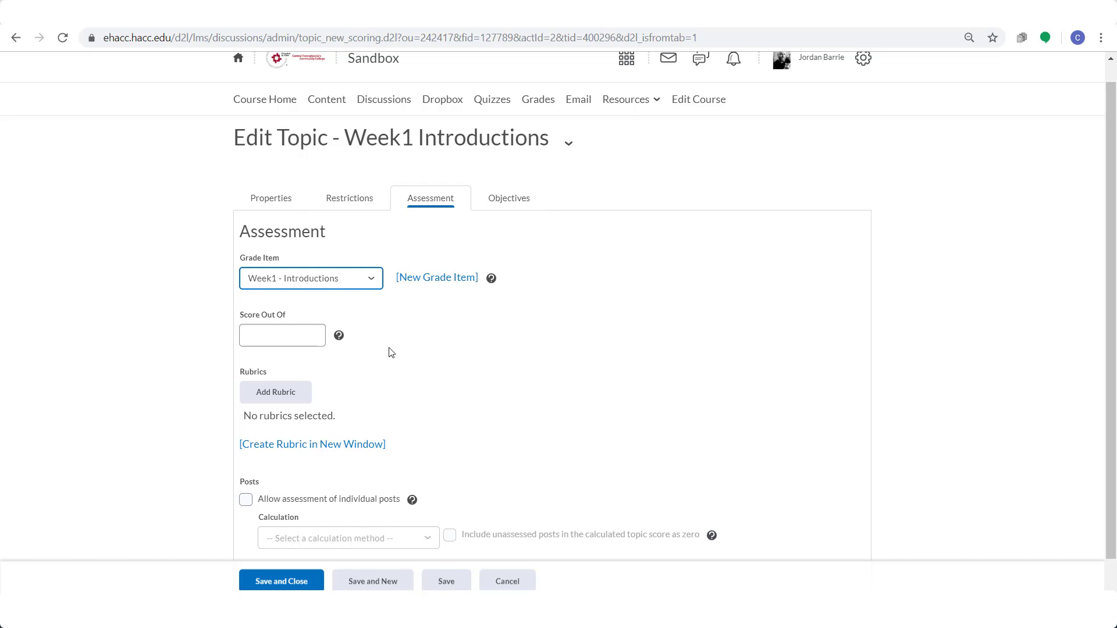
{"action": "left_click", "coordinate": [316, 334]}
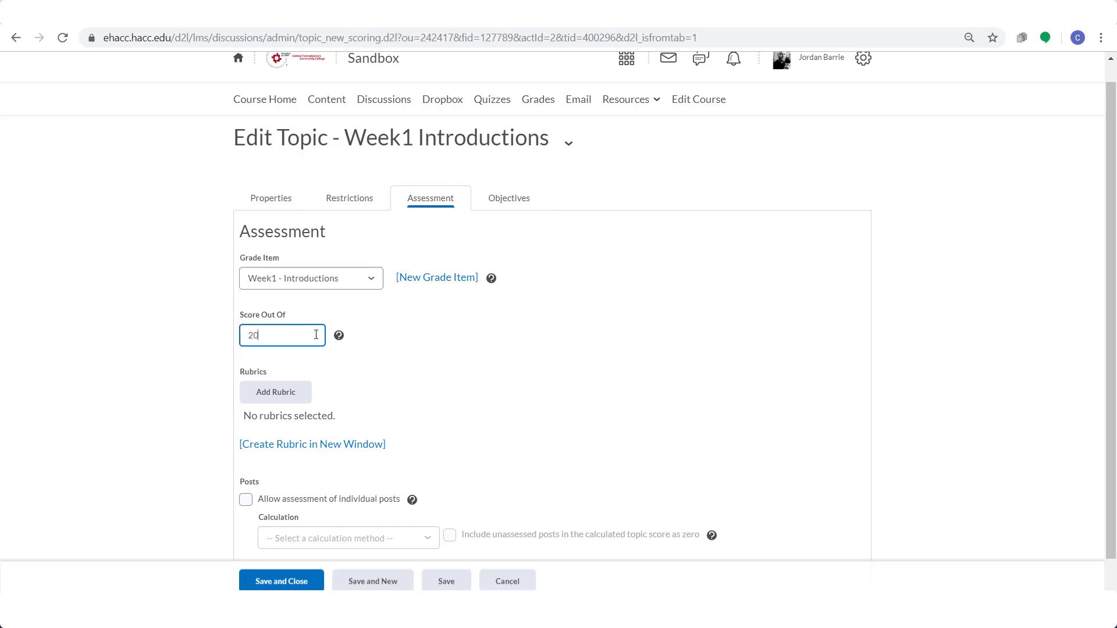
{"action": "left_click", "coordinate": [300, 581]}
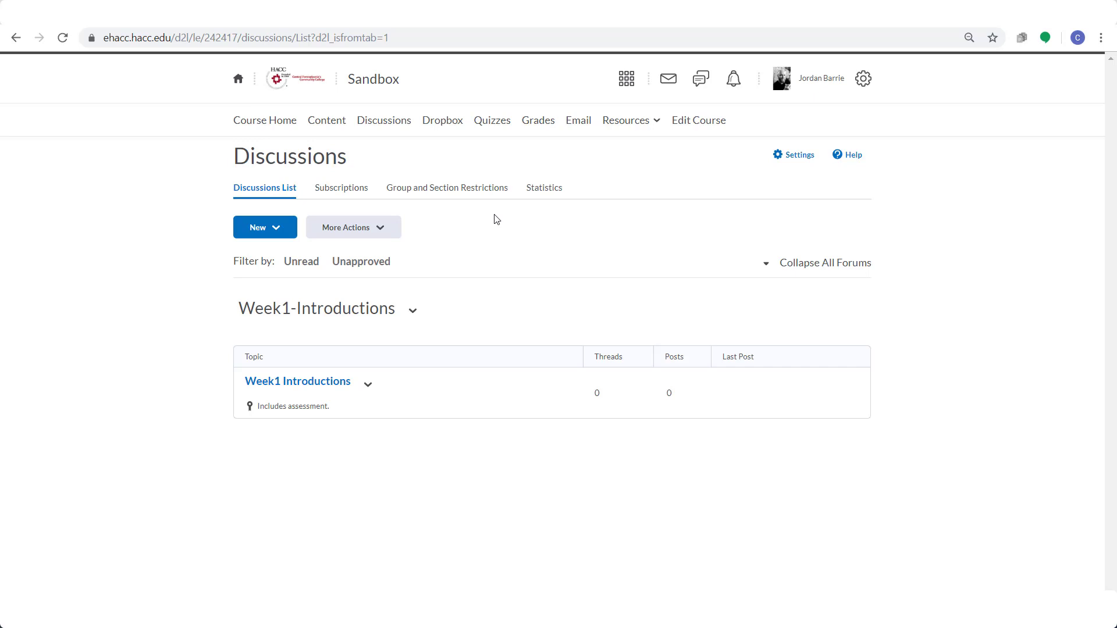
Step: Create a new Dropbox folder named 'Essay#1 - Literary Traditions'
{"action": "left_click", "coordinate": [460, 129]}
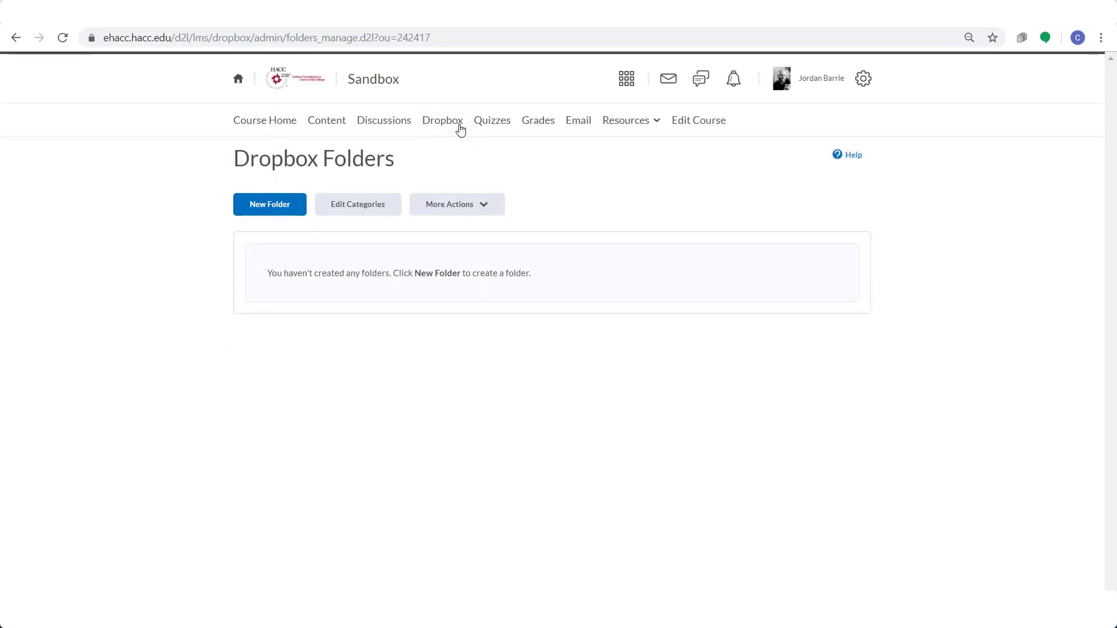
{"action": "left_click", "coordinate": [301, 203]}
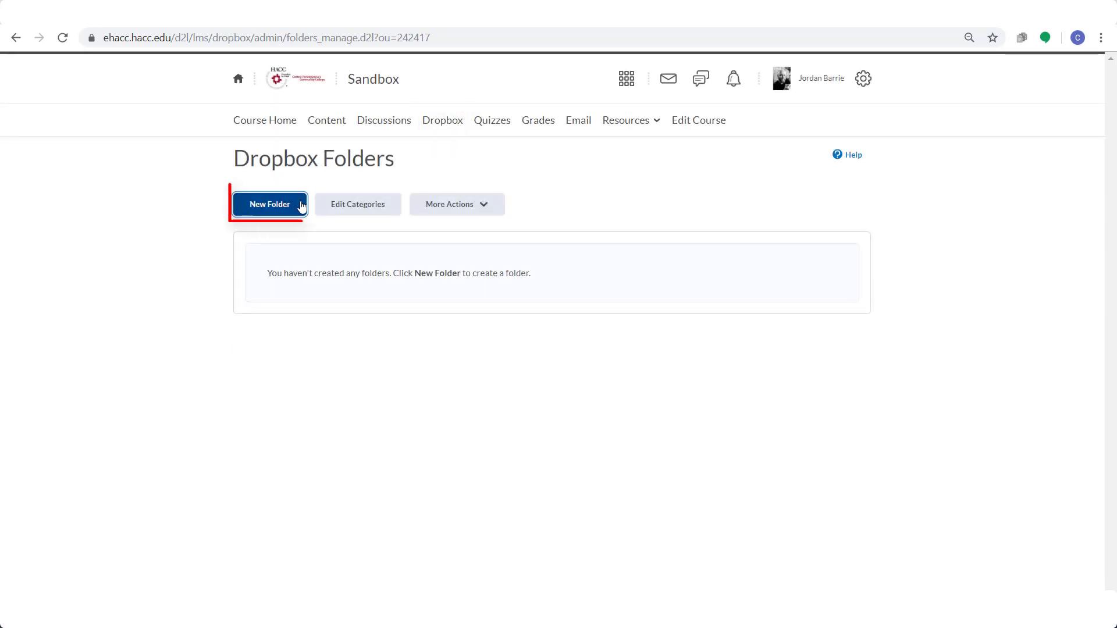
{"action": "left_click", "coordinate": [378, 267]}
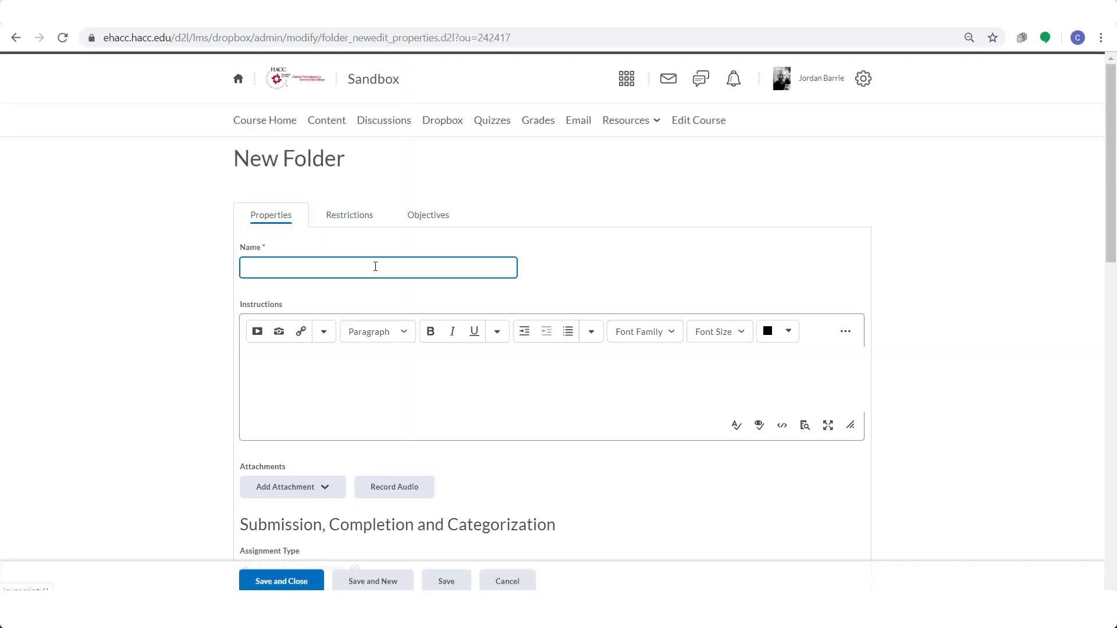
{"action": "type", "text": "Essay"}
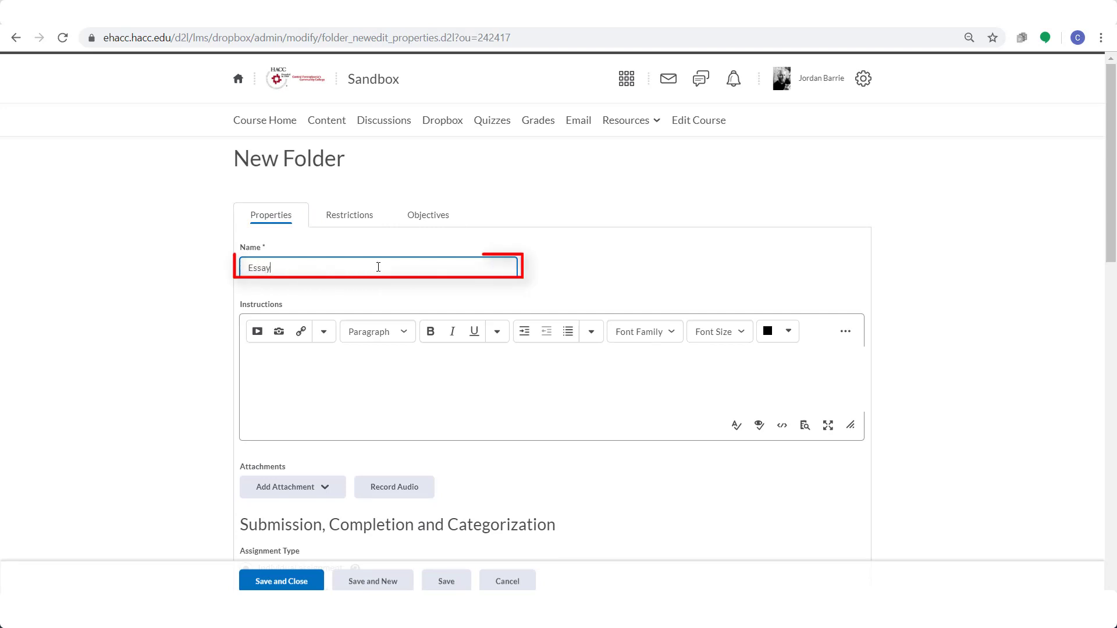
{"action": "type", "text": "#1 - Li"}
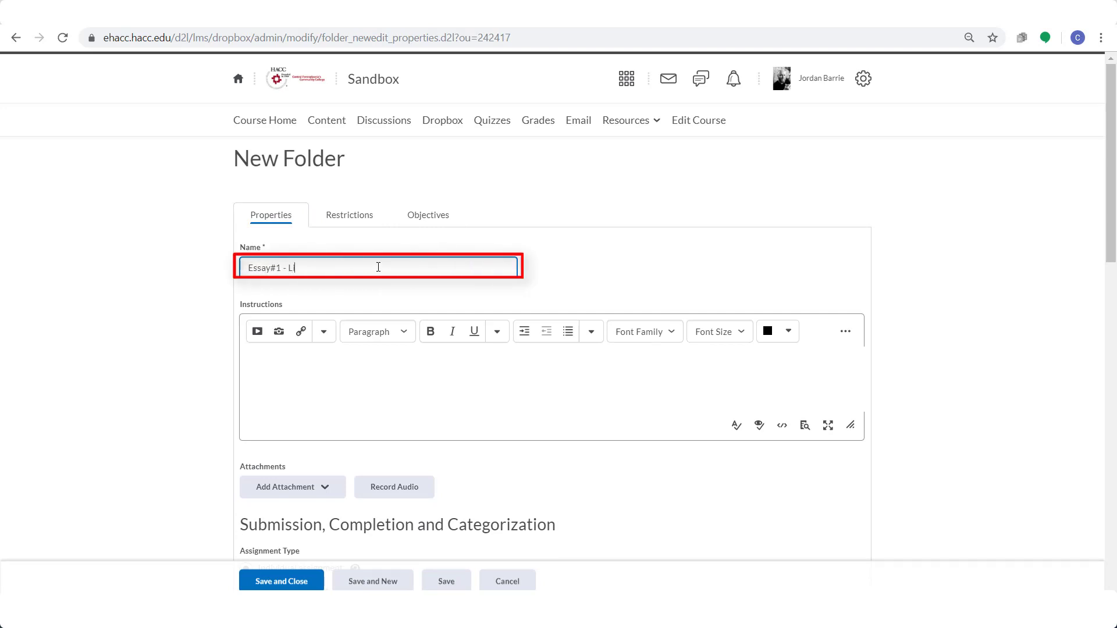
{"action": "type", "text": "terary Traditions"}
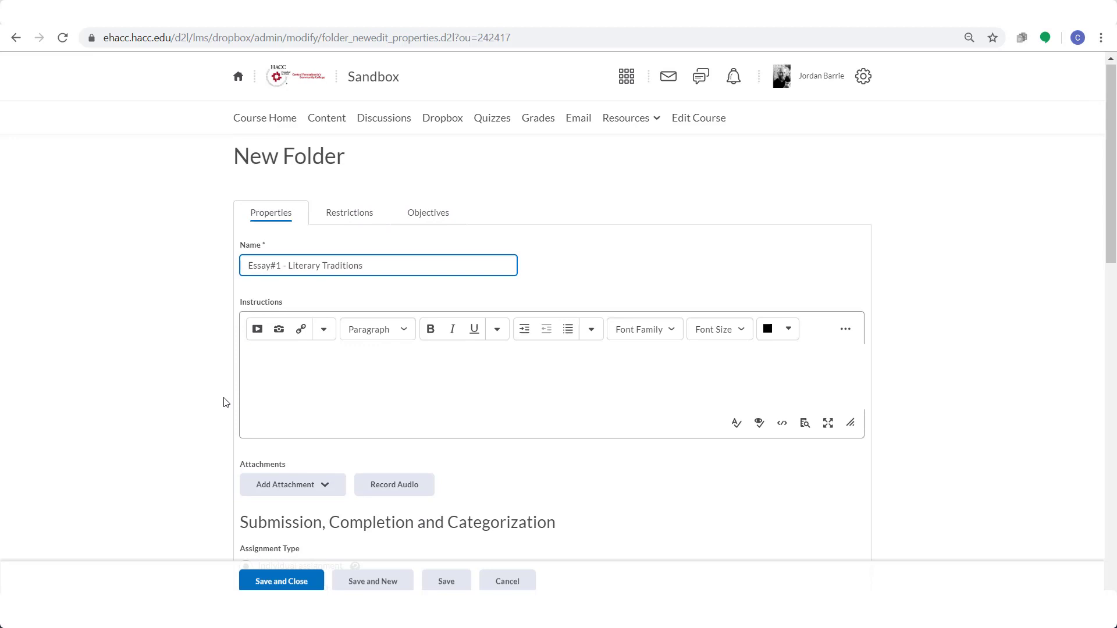
Step: Set the folder's Score Out Of value to 50
{"action": "scroll", "coordinate": [226, 403], "scroll_direction": "down", "scroll_amount": 3}
{"action": "scroll", "coordinate": [226, 403], "scroll_direction": "down", "scroll_amount": 6}
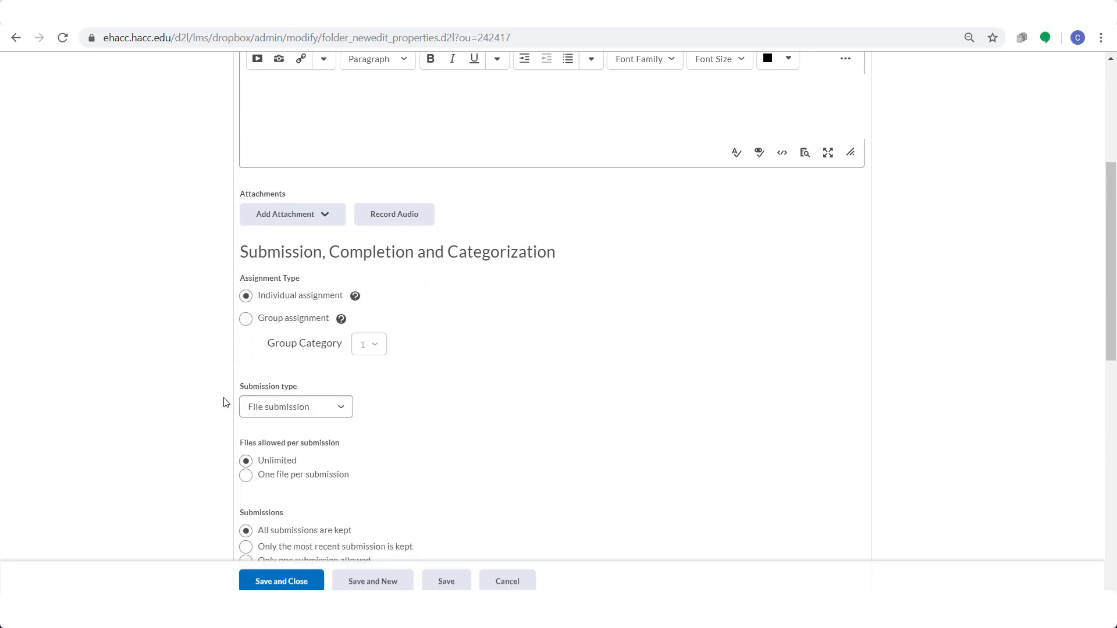
{"action": "scroll", "coordinate": [226, 403], "scroll_direction": "down", "scroll_amount": 3}
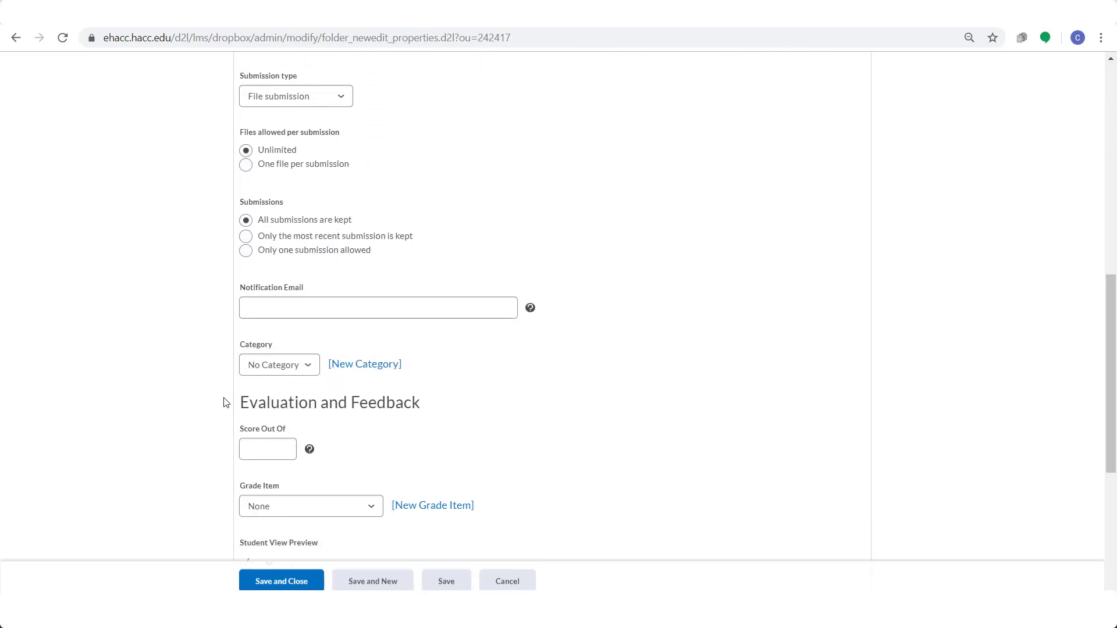
{"action": "scroll", "coordinate": [225, 403], "scroll_direction": "down", "scroll_amount": 2}
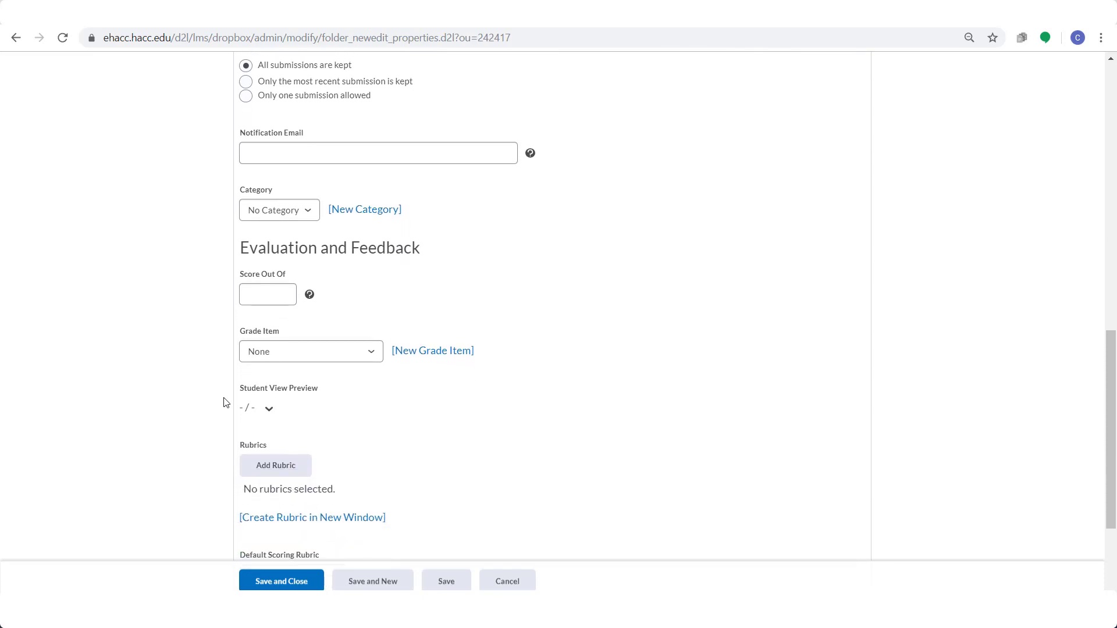
{"action": "left_click", "coordinate": [284, 301]}
{"action": "type", "text": "50"}
{"action": "left_click", "coordinate": [357, 301]}
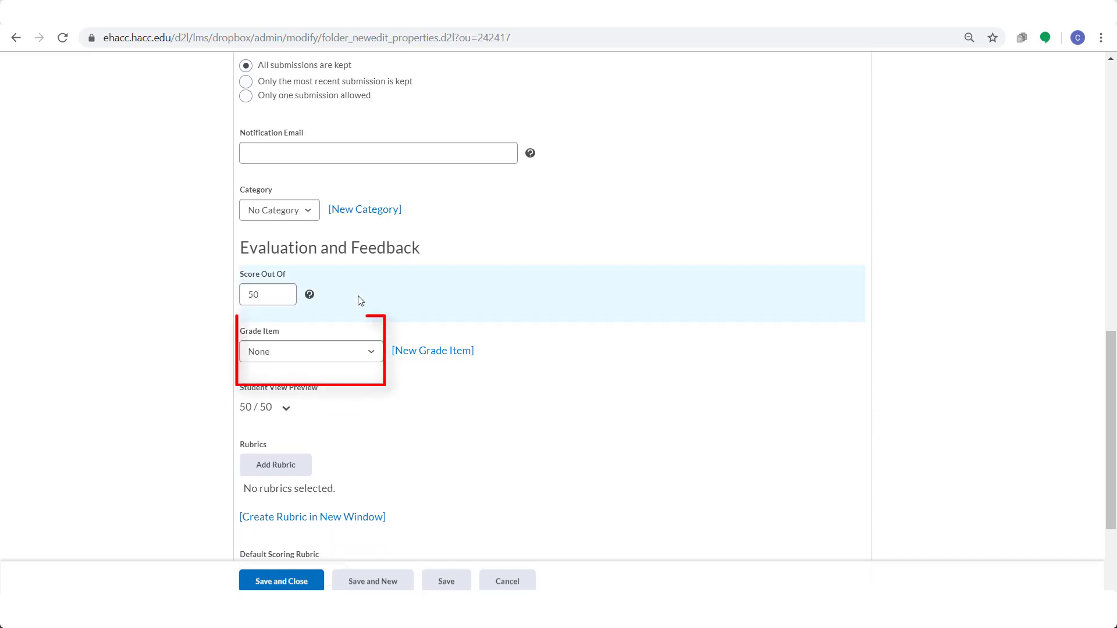
Step: Link the folder to the Essay#1 - Literary Traditions grade item
{"action": "left_click", "coordinate": [375, 355]}
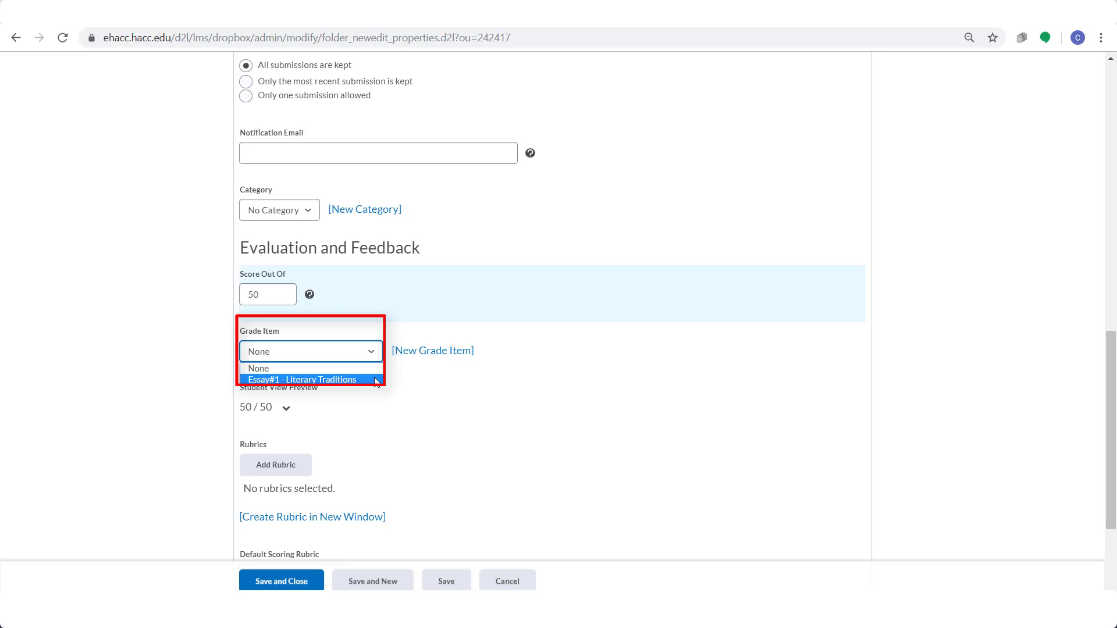
{"action": "left_click", "coordinate": [349, 379]}
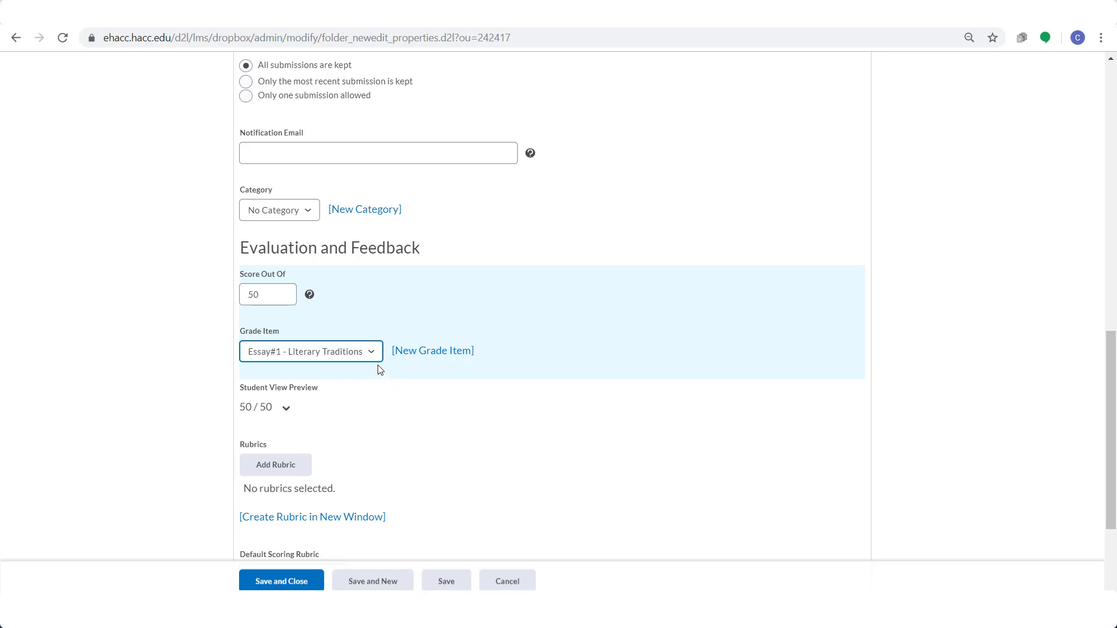
{"action": "left_click", "coordinate": [376, 359]}
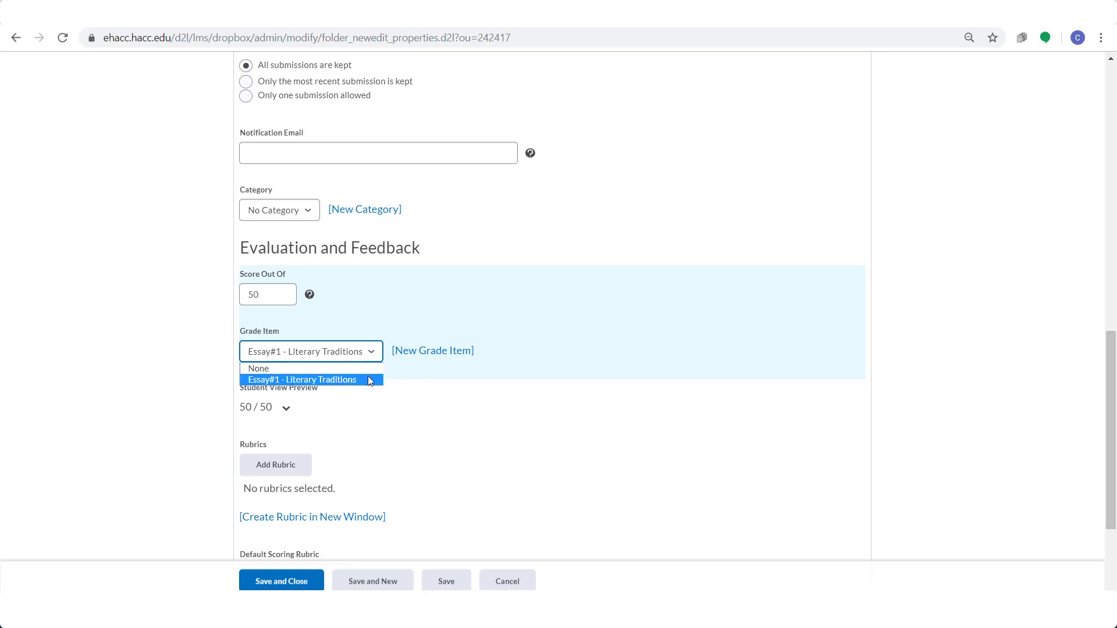
{"action": "left_click", "coordinate": [367, 378]}
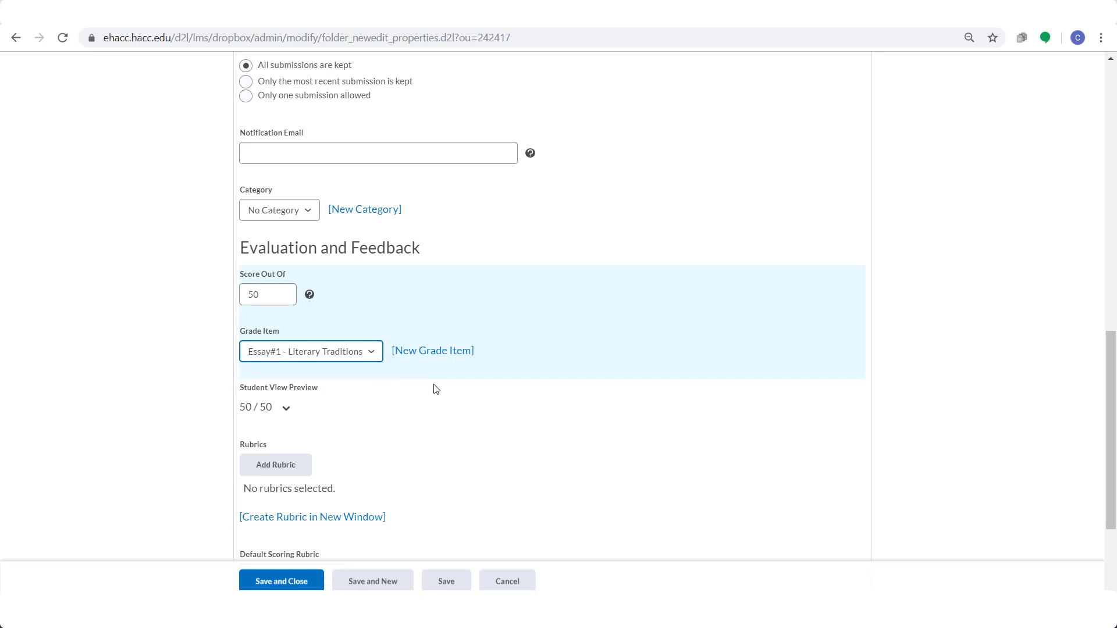
{"action": "left_click", "coordinate": [374, 357]}
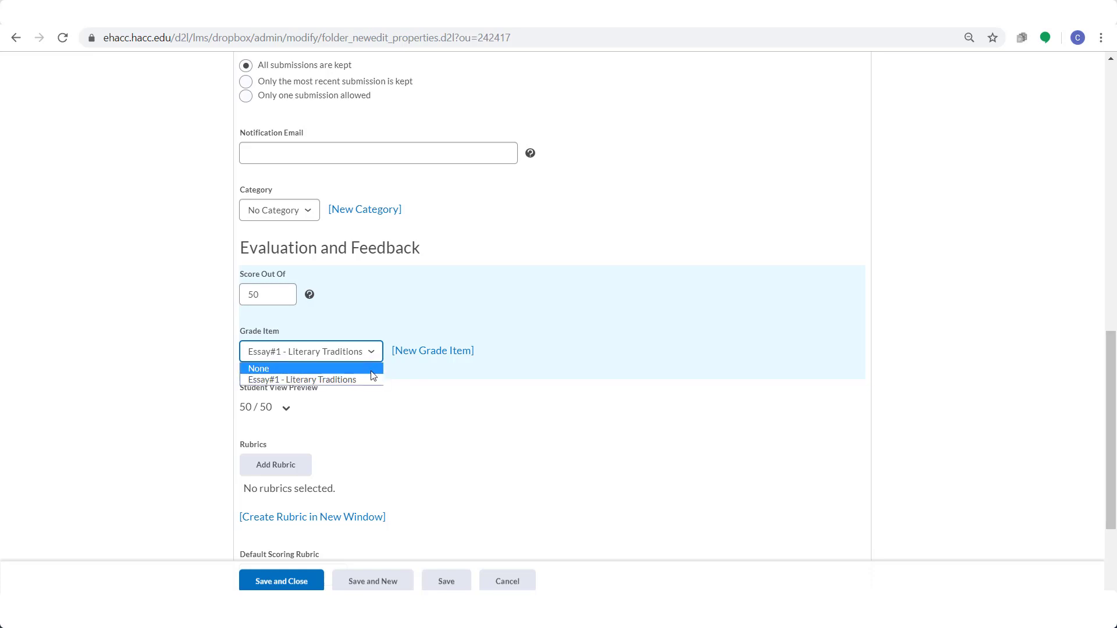
{"action": "left_click", "coordinate": [373, 377]}
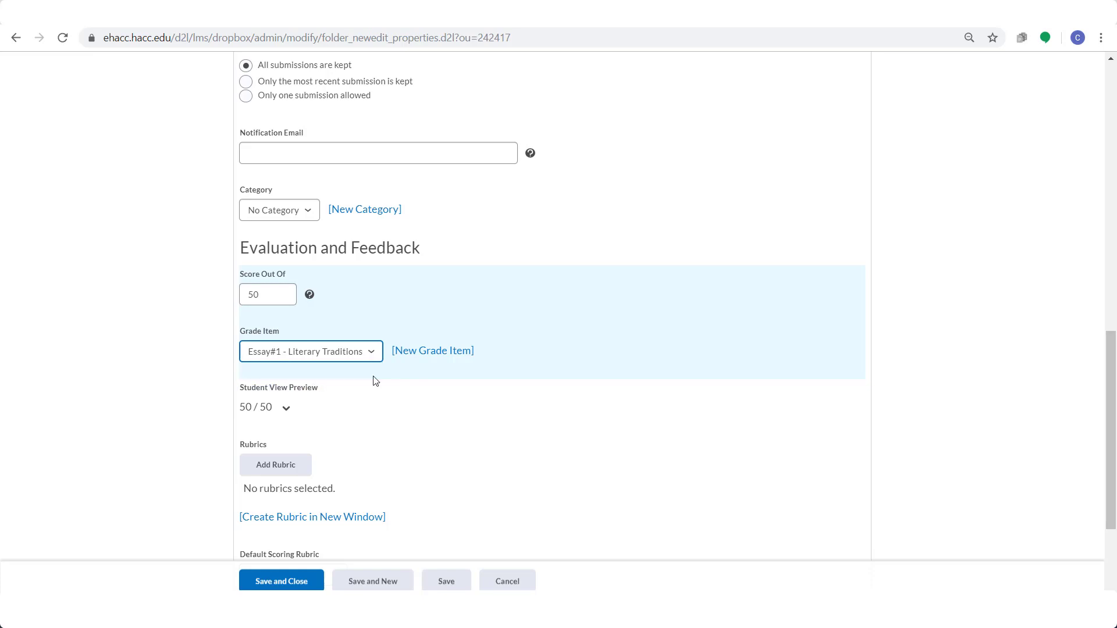
{"action": "left_click", "coordinate": [455, 356]}
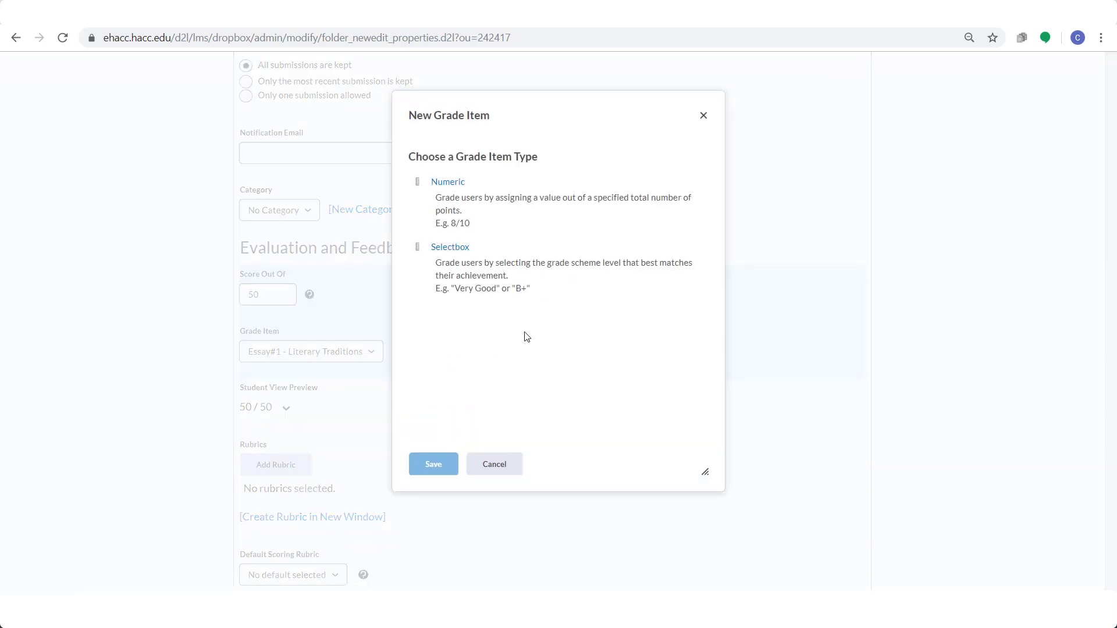
{"action": "left_click", "coordinate": [457, 182]}
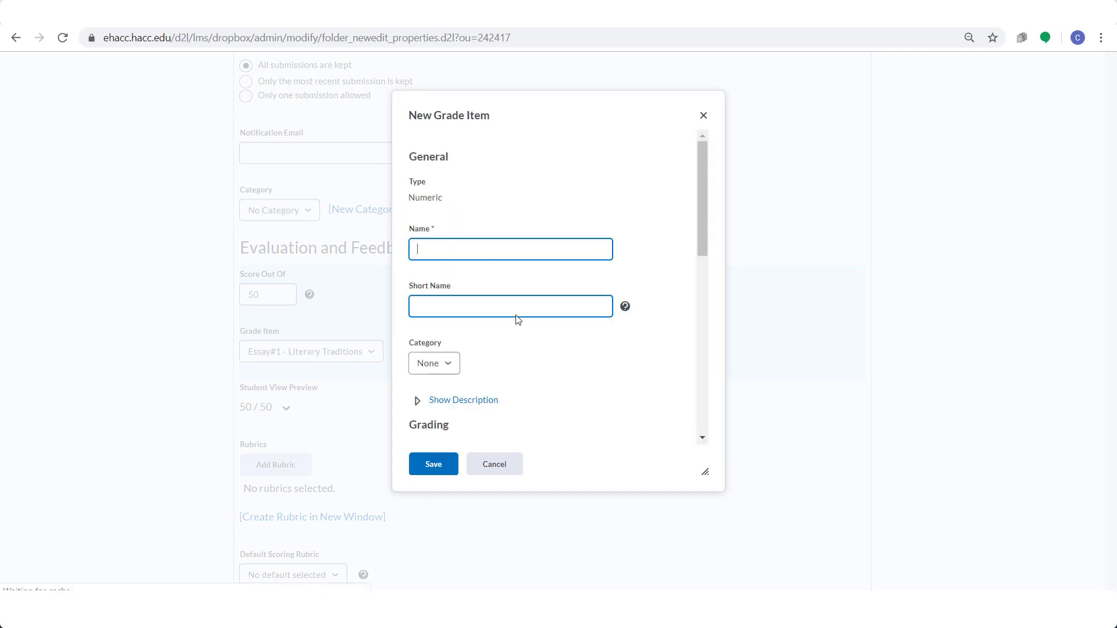
{"action": "scroll", "coordinate": [516, 318], "scroll_direction": "down", "scroll_amount": 3}
{"action": "scroll", "coordinate": [515, 318], "scroll_direction": "down", "scroll_amount": 3}
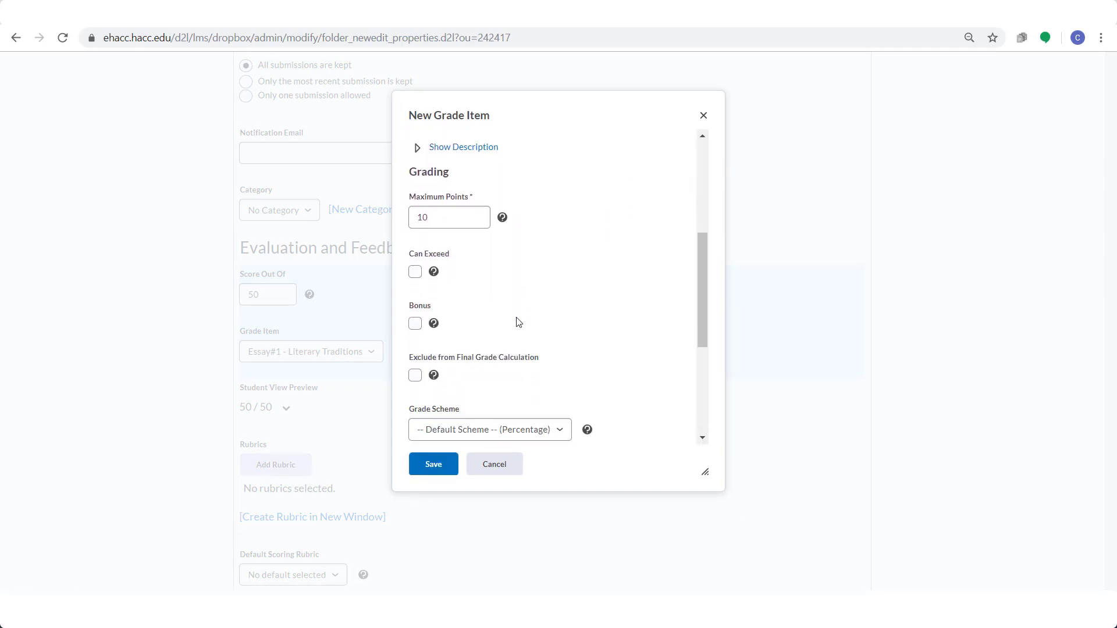
{"action": "left_click", "coordinate": [703, 115]}
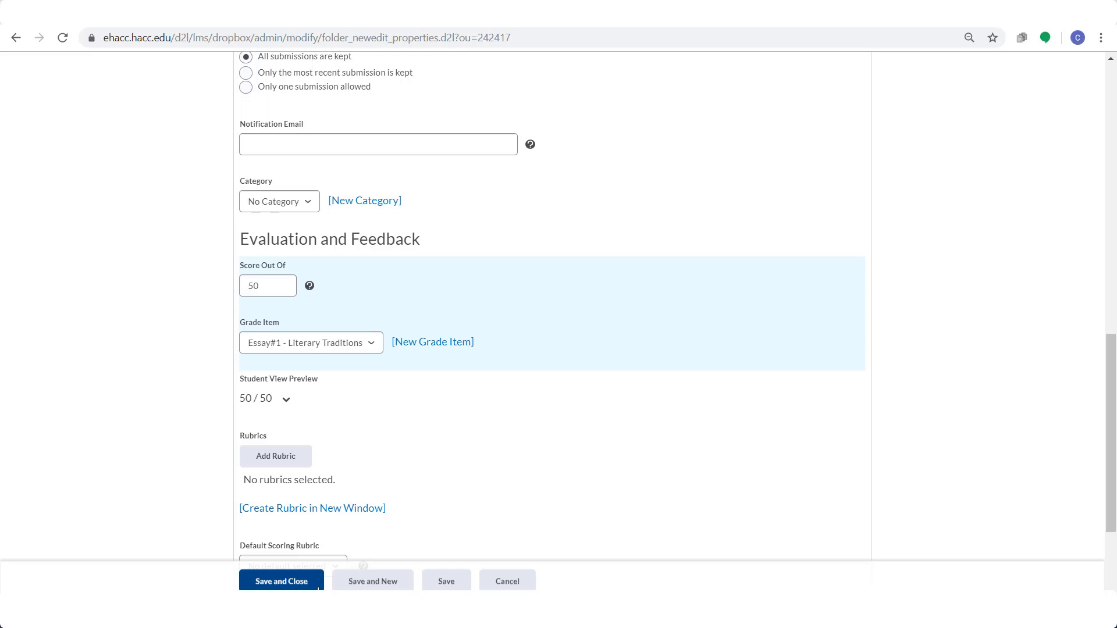
Step: Save the essay folder and go to Manage Grades to view the essay, quiz and discussion items
{"action": "left_click", "coordinate": [318, 584]}
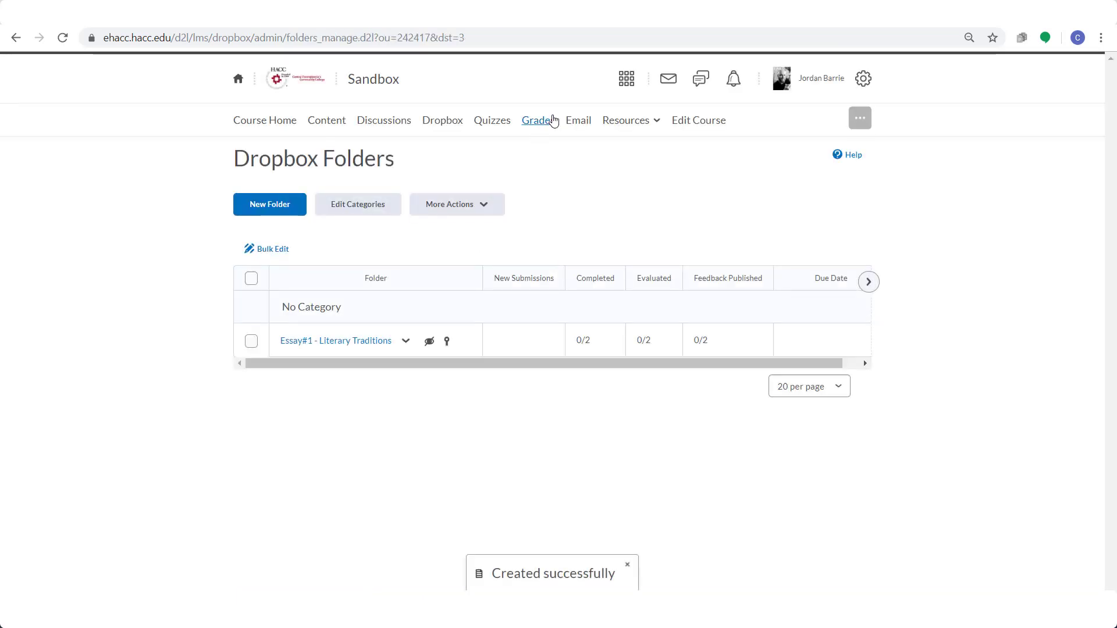
{"action": "left_click", "coordinate": [553, 121]}
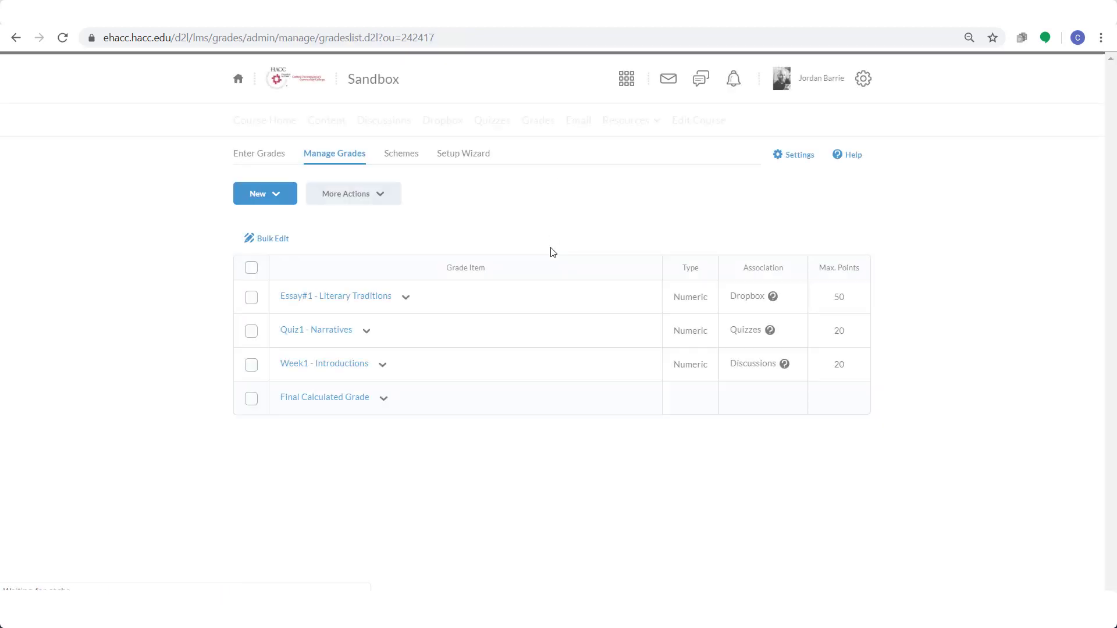